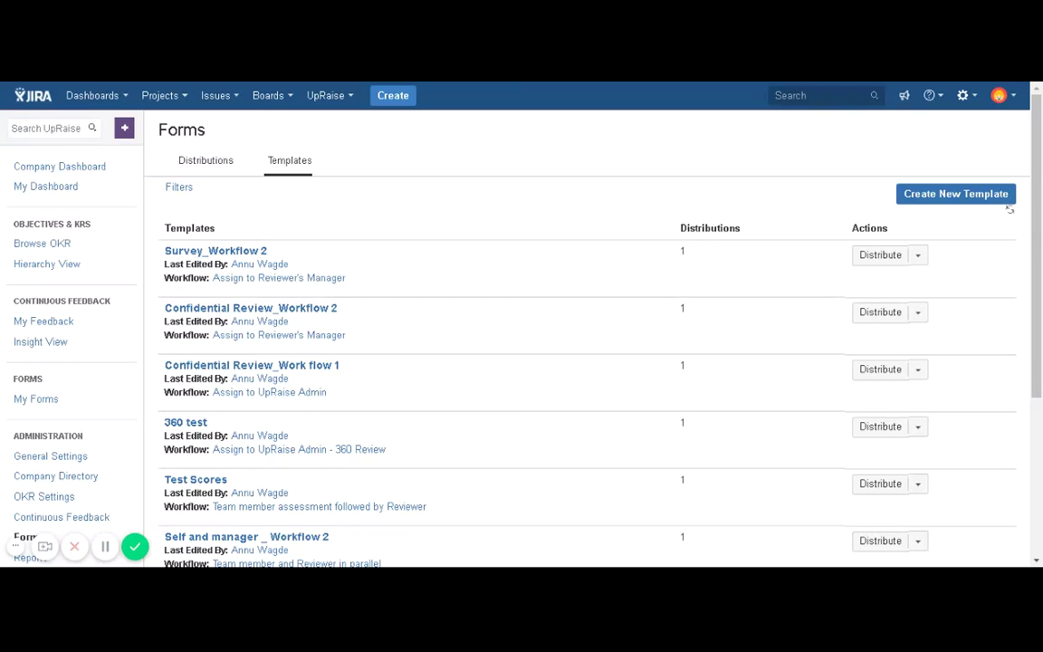
- Show the template filters and check the Template Name and Last Modified By options
{"action": "scroll", "coordinate": [547, 261], "scroll_direction": "down", "scroll_amount": 3}
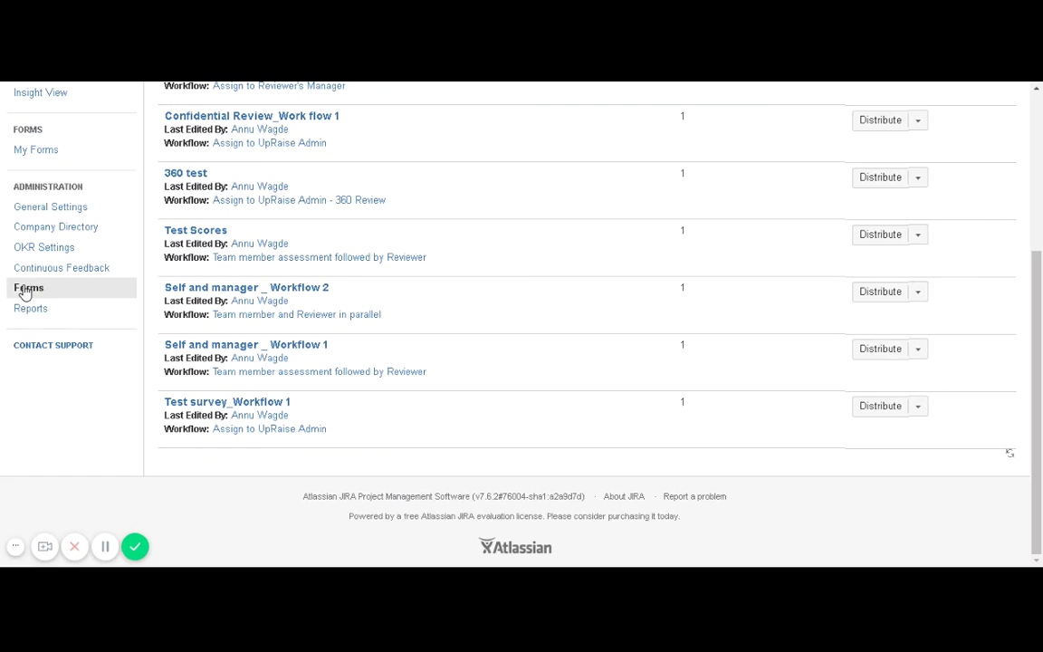
{"action": "scroll", "coordinate": [222, 170], "scroll_direction": "up", "scroll_amount": 3}
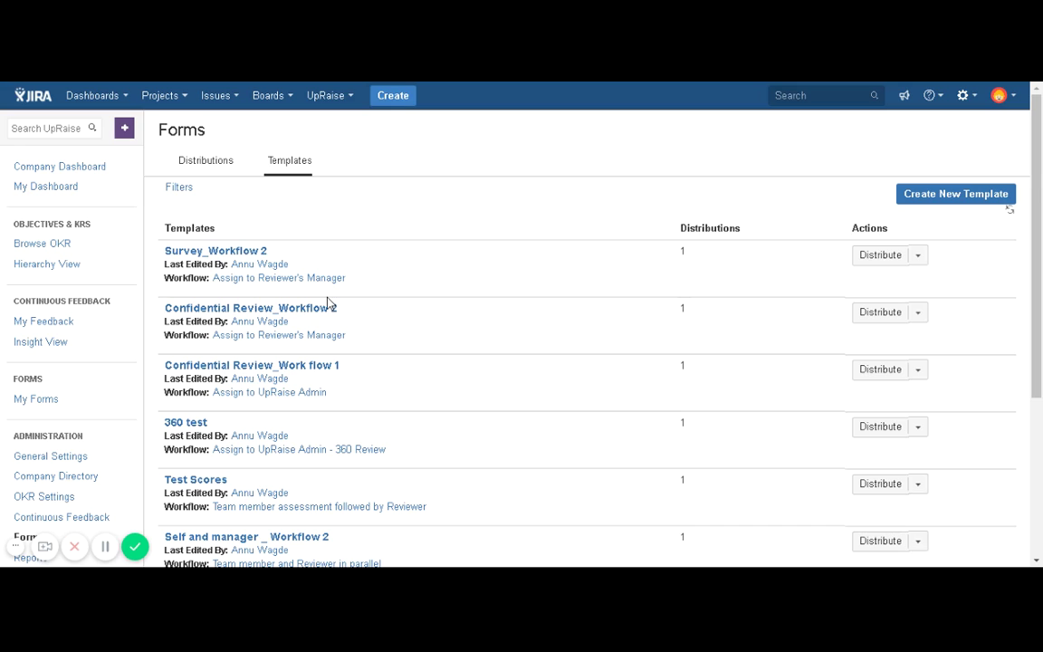
{"action": "left_click", "coordinate": [181, 190]}
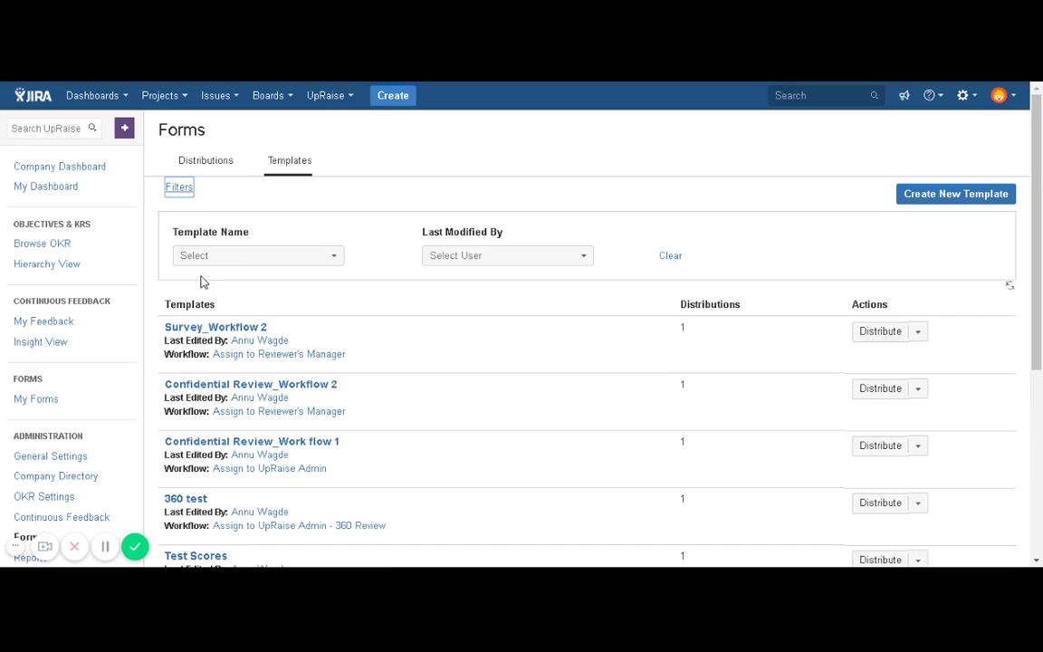
{"action": "left_click", "coordinate": [248, 257]}
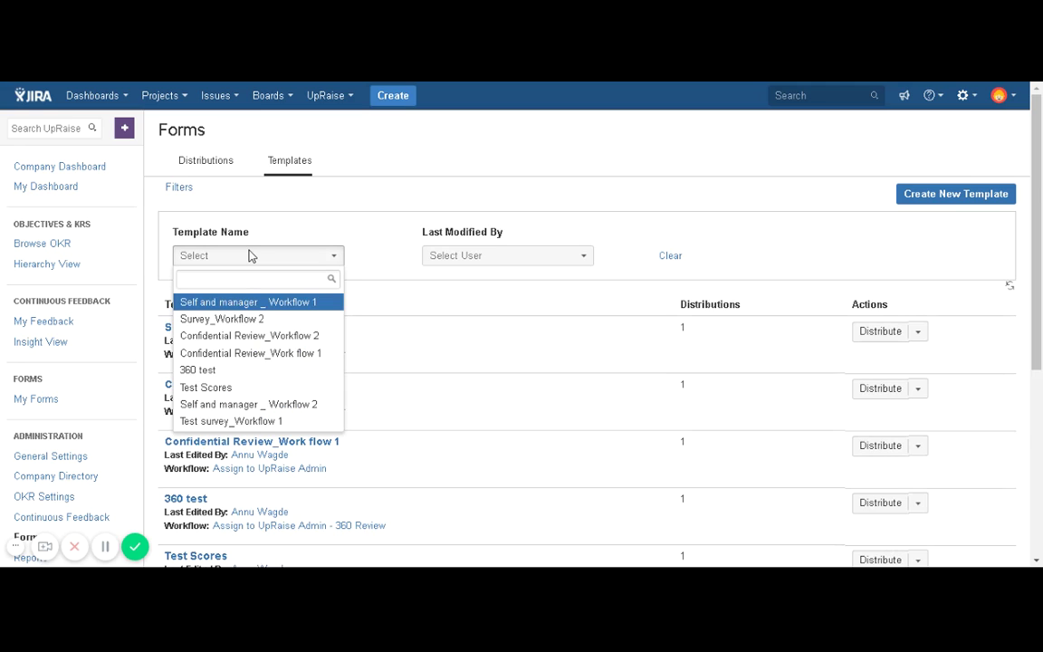
{"action": "left_click", "coordinate": [353, 218]}
{"action": "left_click", "coordinate": [542, 256]}
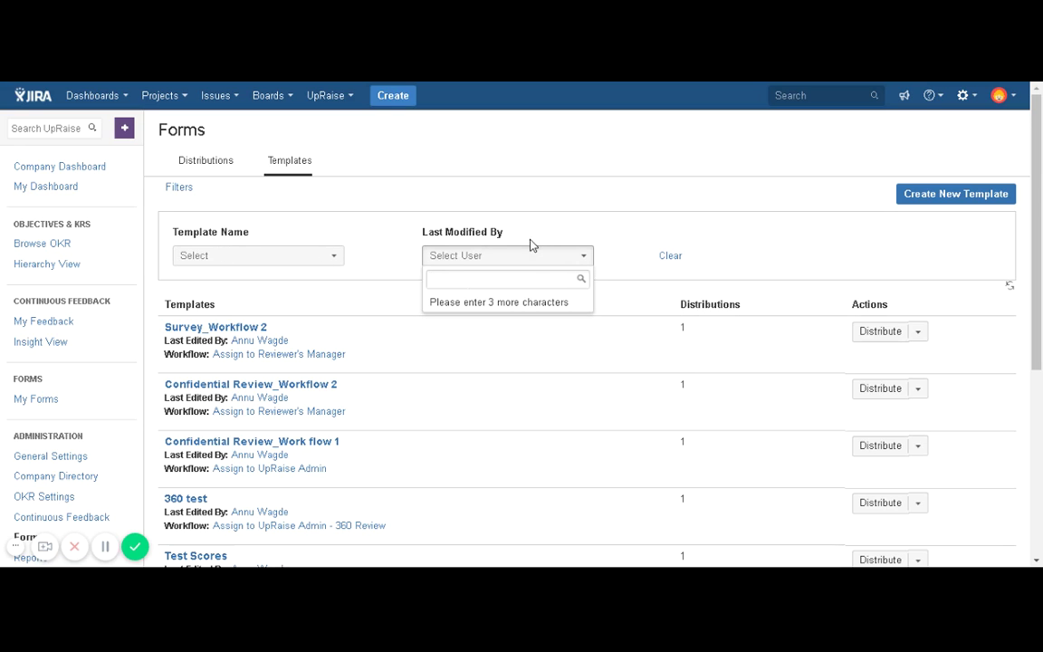
{"action": "left_click", "coordinate": [355, 237]}
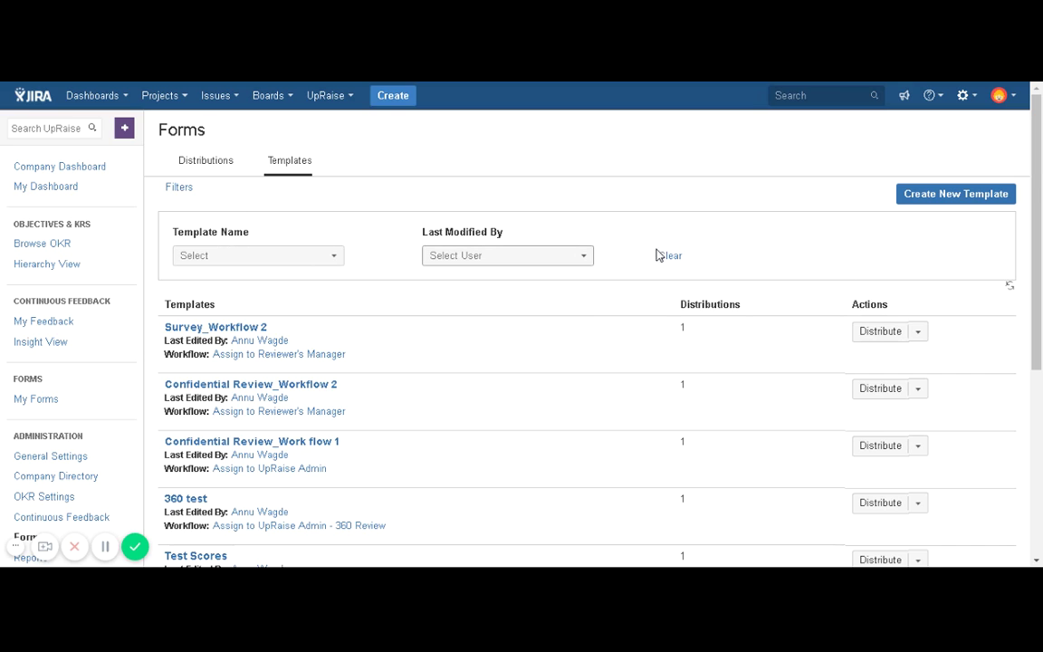
{"action": "scroll", "coordinate": [256, 355], "scroll_direction": "down", "scroll_amount": 3}
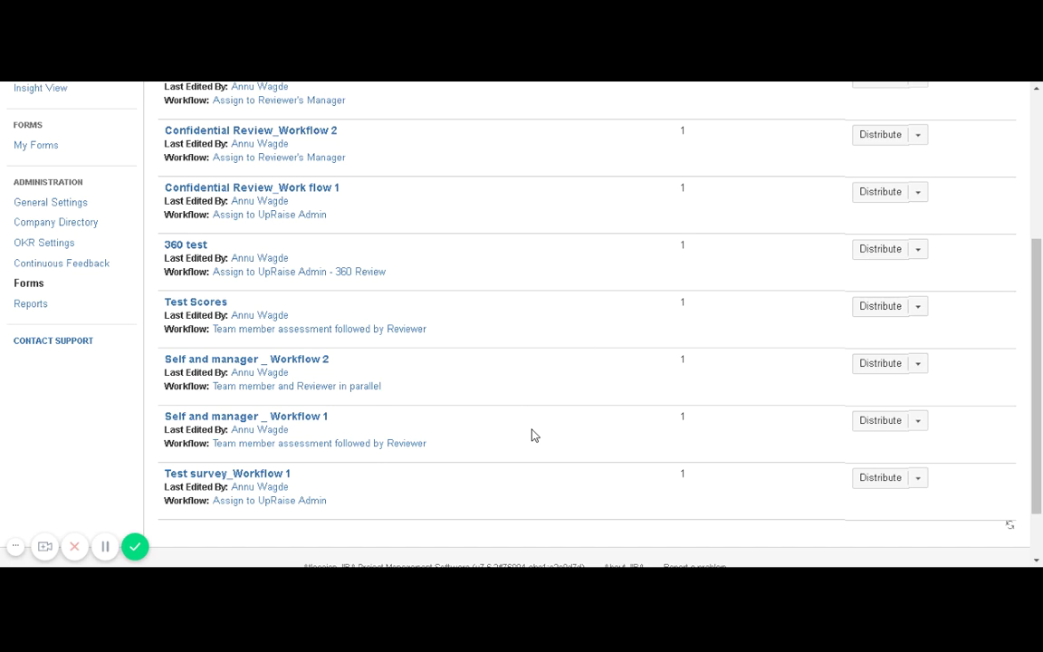
- Scroll the templates list to find the Confidential Review_Workflow 2 row
{"action": "scroll", "coordinate": [457, 438], "scroll_direction": "up", "scroll_amount": 3}
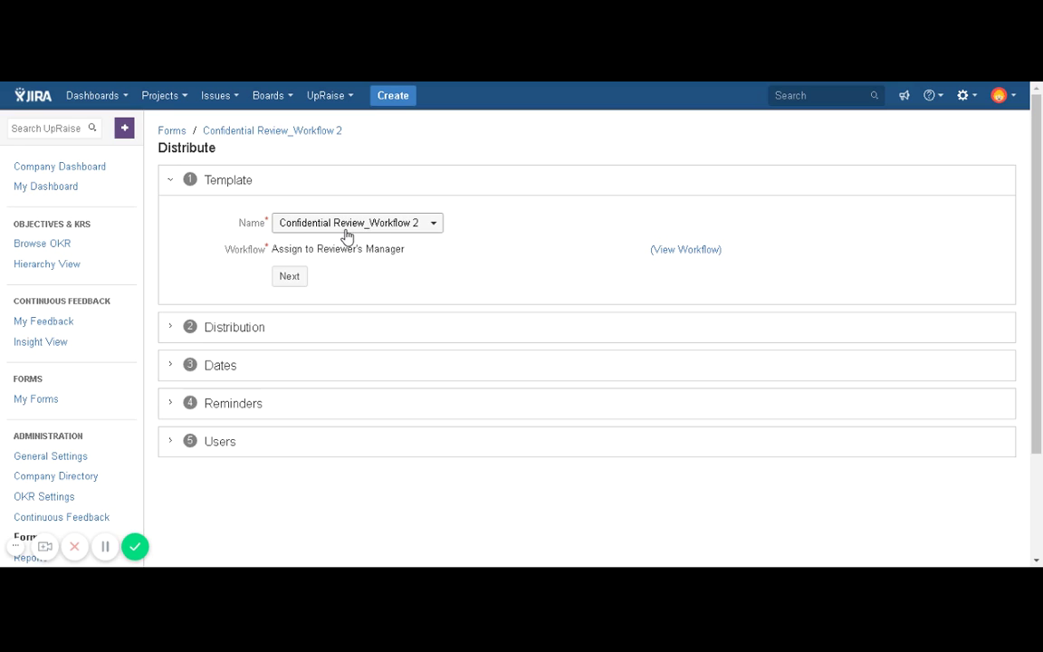
- Keep Confidential Review_Workflow 2 as the template and preview its Assign to Reviewer's Manager workflow
{"action": "left_click", "coordinate": [306, 232]}
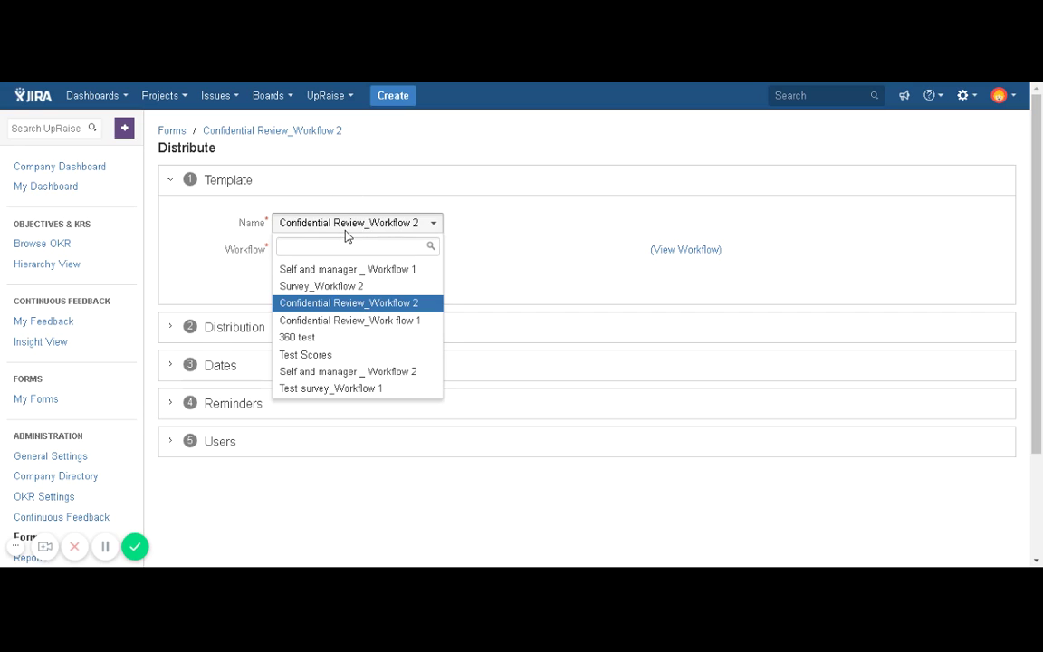
{"action": "left_click", "coordinate": [217, 277]}
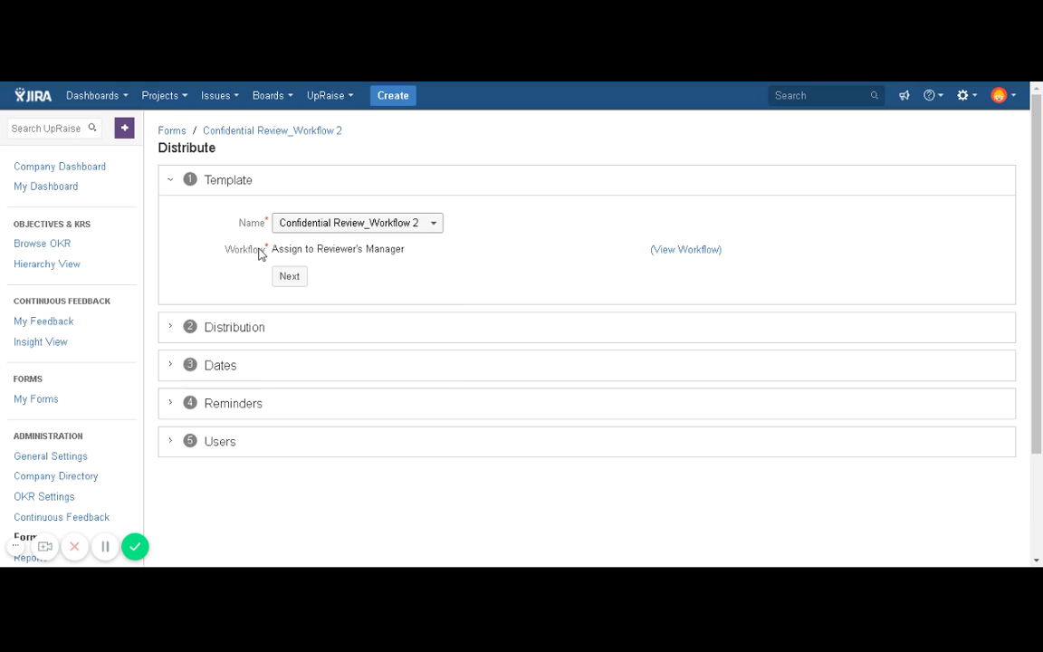
{"action": "left_click", "coordinate": [689, 254]}
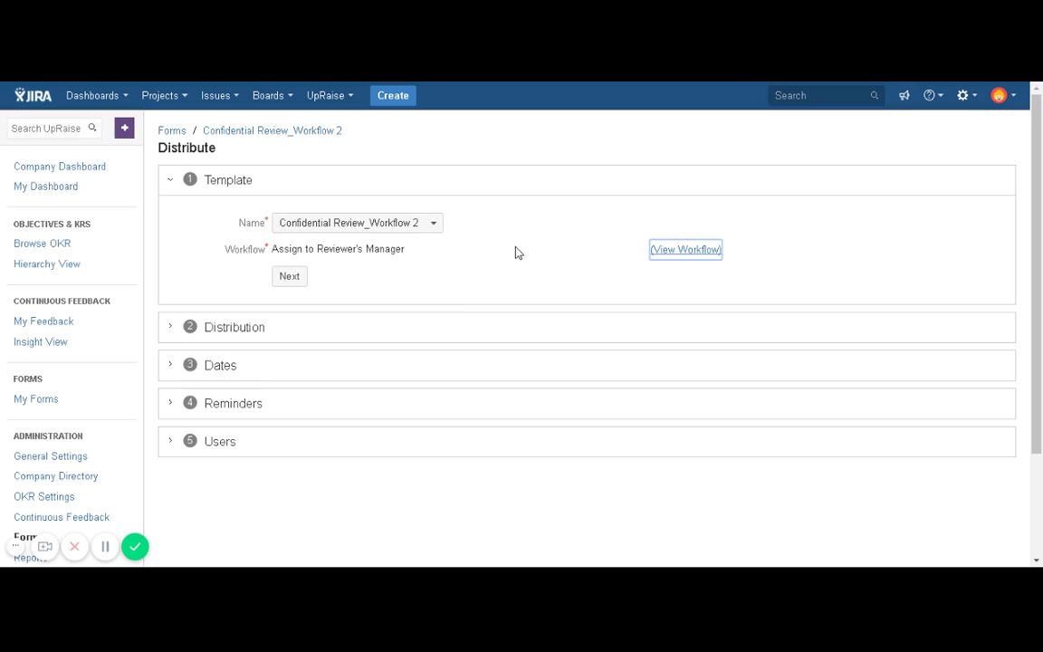
{"action": "scroll", "coordinate": [364, 373], "scroll_direction": "down", "scroll_amount": 1}
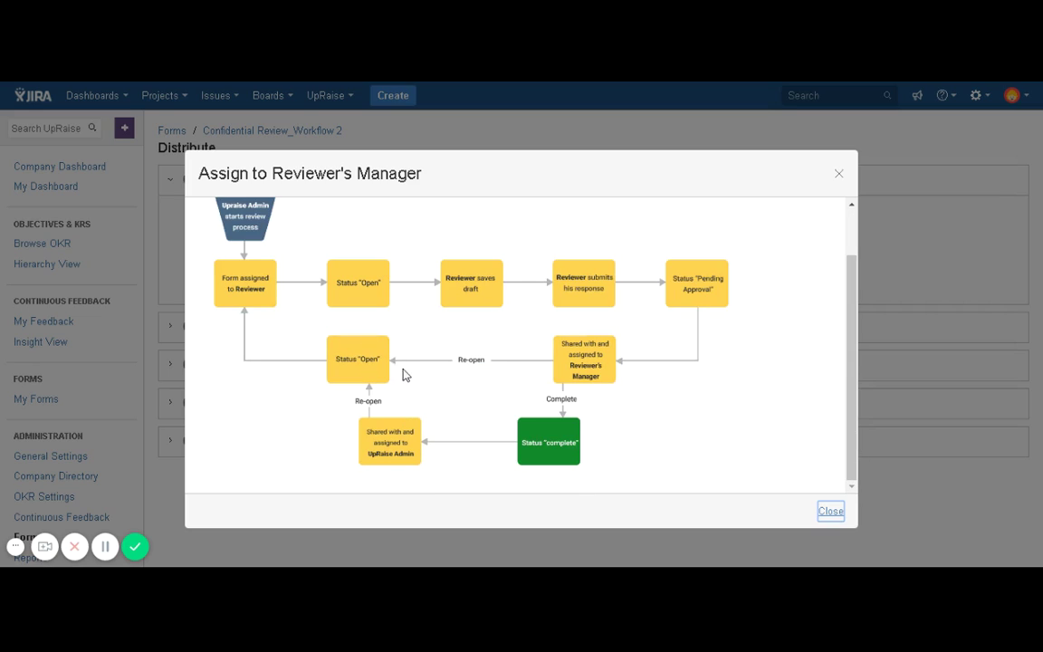
{"action": "left_click", "coordinate": [830, 511]}
- Review the workflow diagram once more, then confirm the template and continue to Distribution
{"action": "triple_click", "coordinate": [350, 249]}
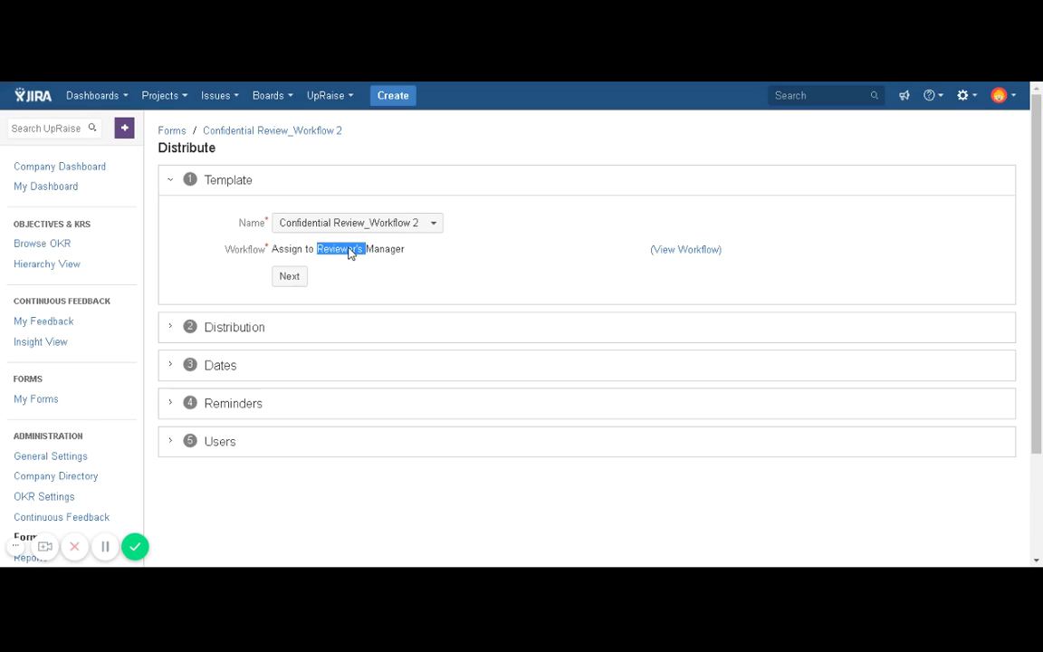
{"action": "left_click", "coordinate": [693, 250]}
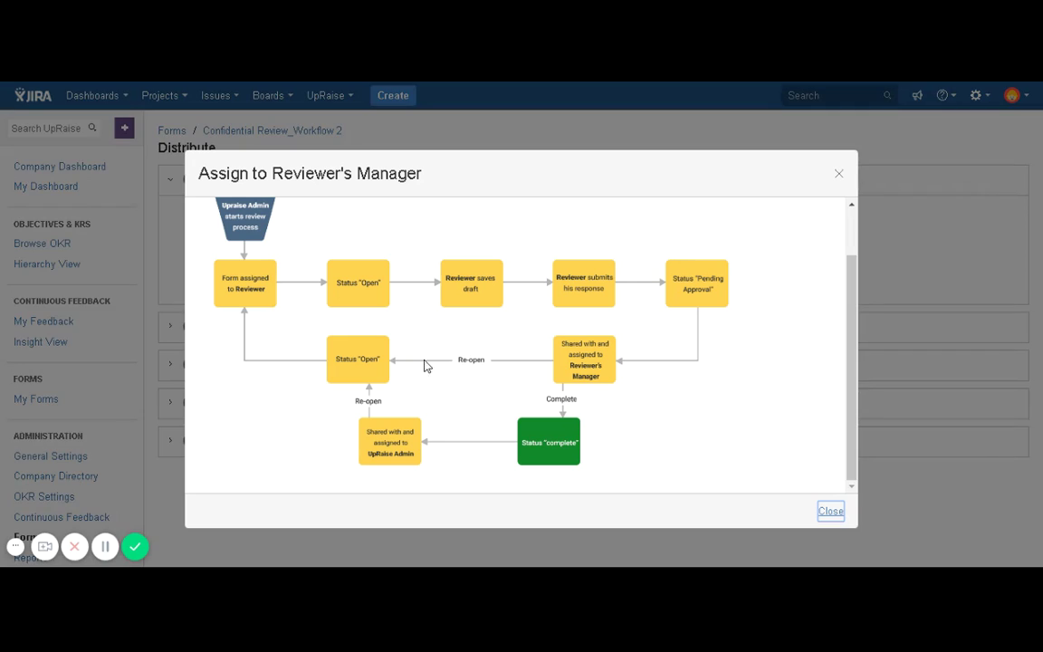
{"action": "left_click_drag", "start_coordinate": [853, 392], "coordinate": [853, 326]}
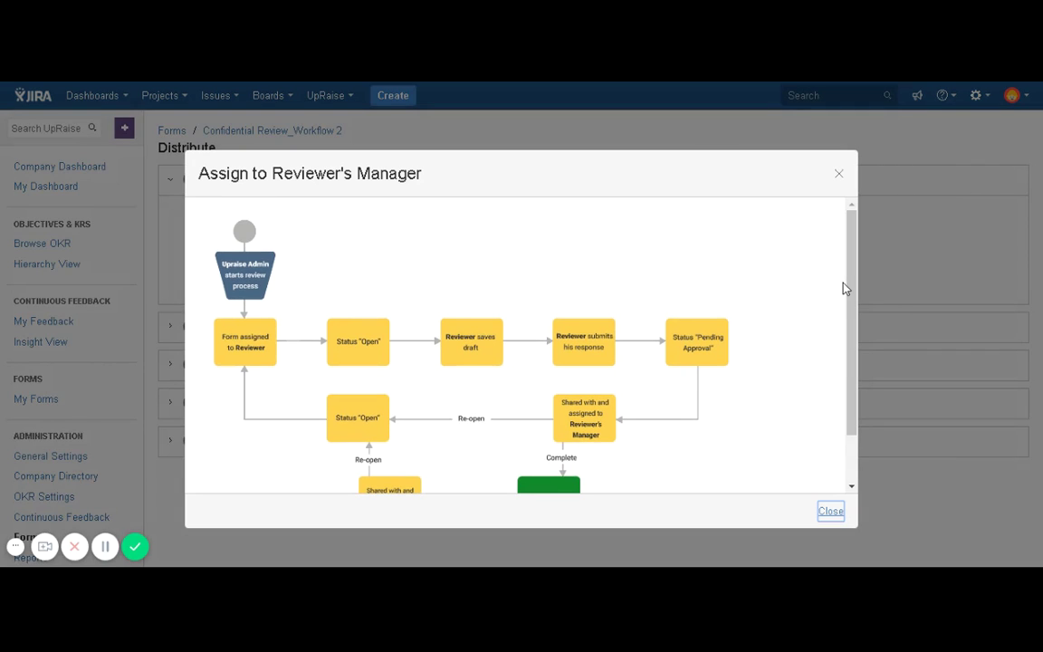
{"action": "scroll", "coordinate": [445, 340], "scroll_direction": "down", "scroll_amount": 1}
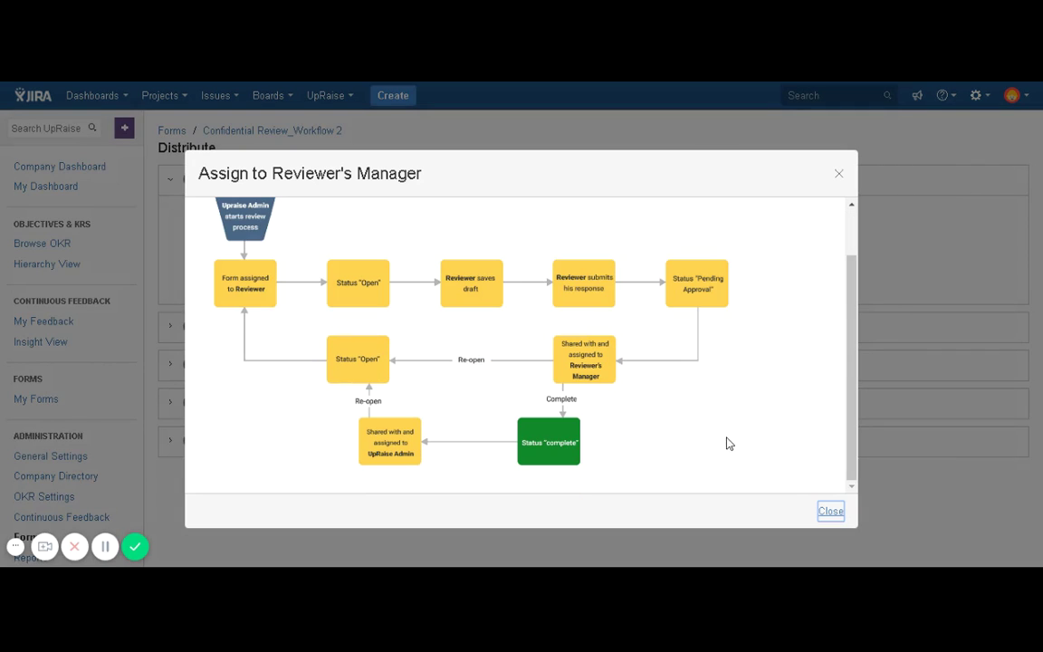
{"action": "left_click", "coordinate": [831, 512]}
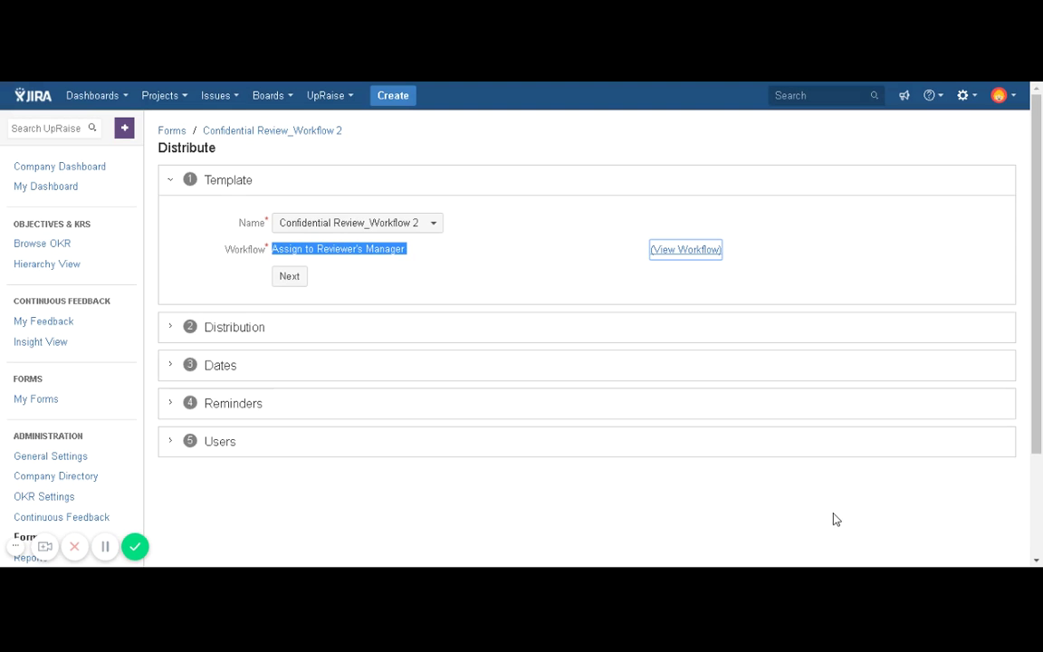
{"action": "left_click", "coordinate": [281, 276]}
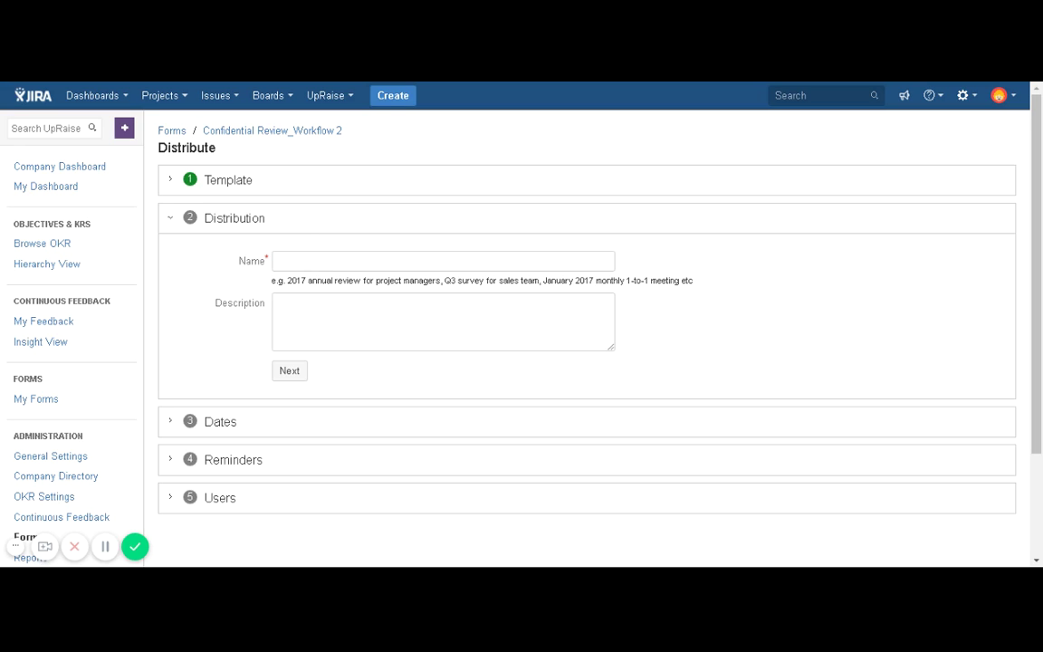
- Enter 'Q4 Review' as the distribution name, leaving the description empty
{"action": "left_click", "coordinate": [318, 265]}
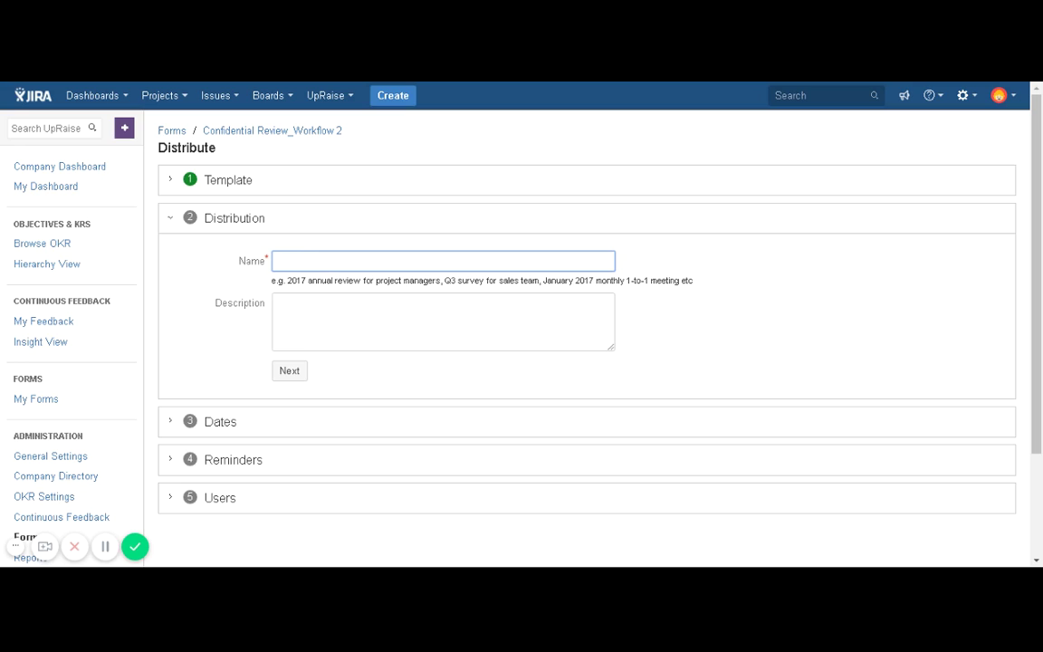
{"action": "type", "text": "Q4 Review"}
{"action": "key", "text": "Tab"}
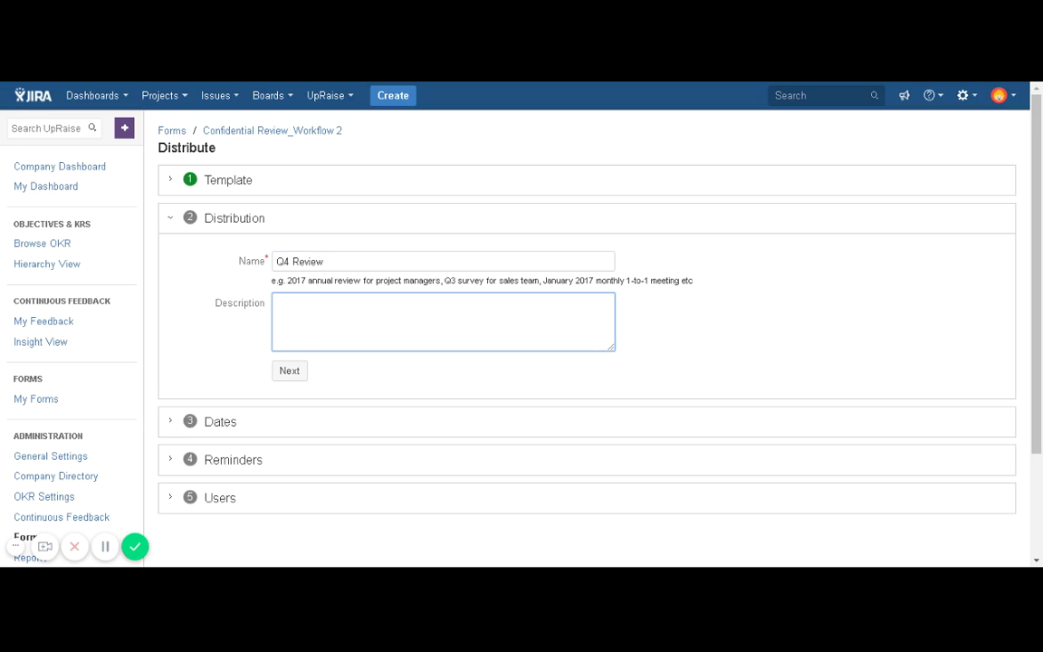
- Continue to Dates and set the process end date to 31/Jan/2018
{"action": "left_click", "coordinate": [290, 372]}
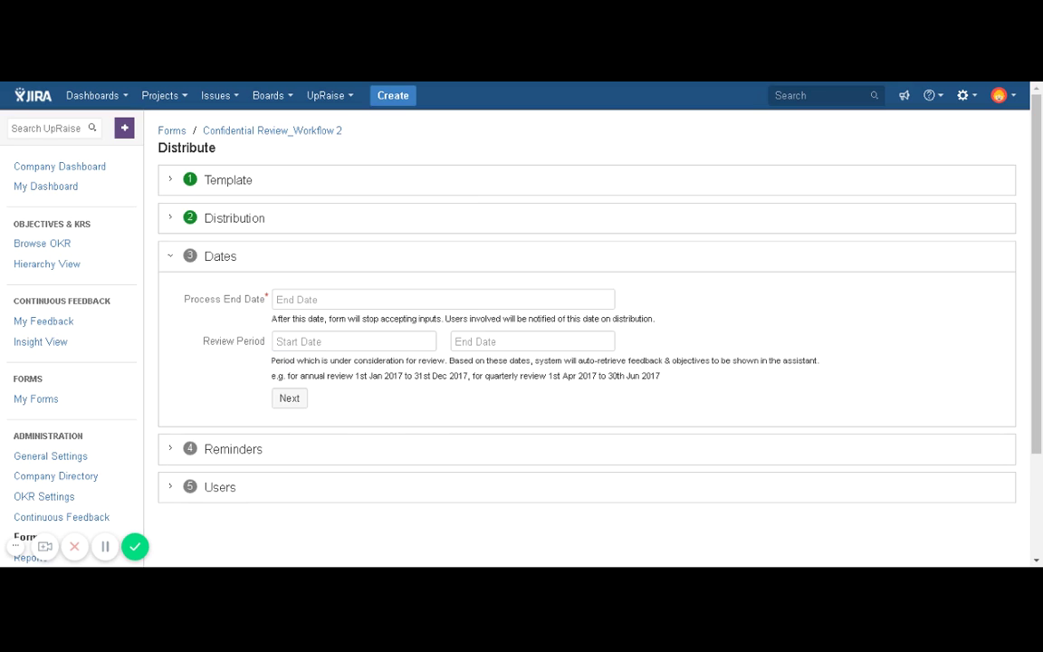
{"action": "left_click", "coordinate": [337, 299]}
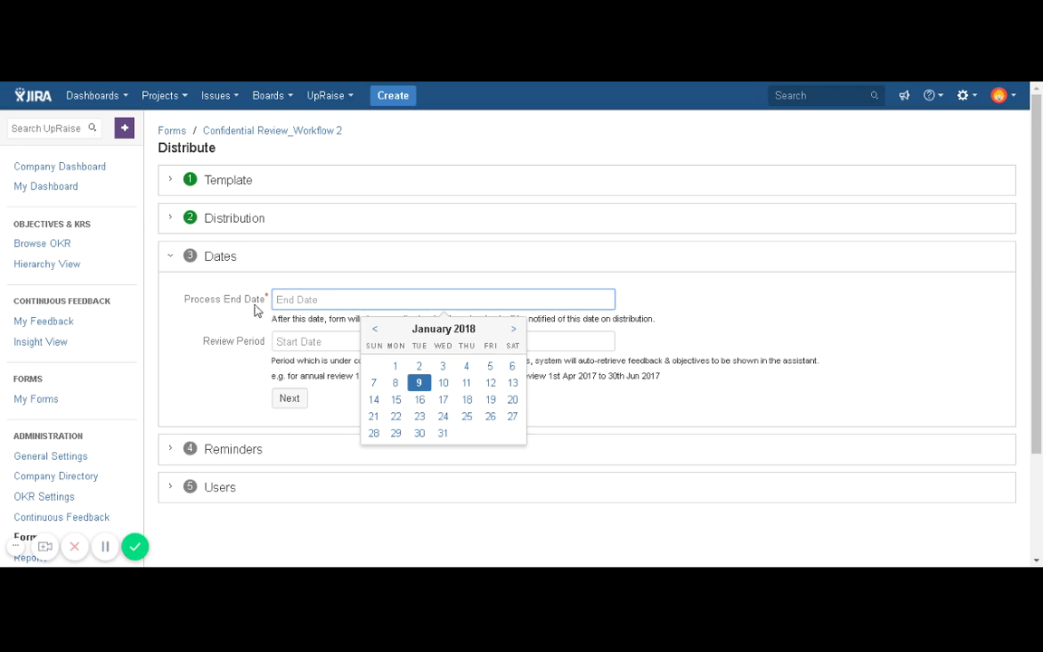
{"action": "left_click", "coordinate": [191, 339]}
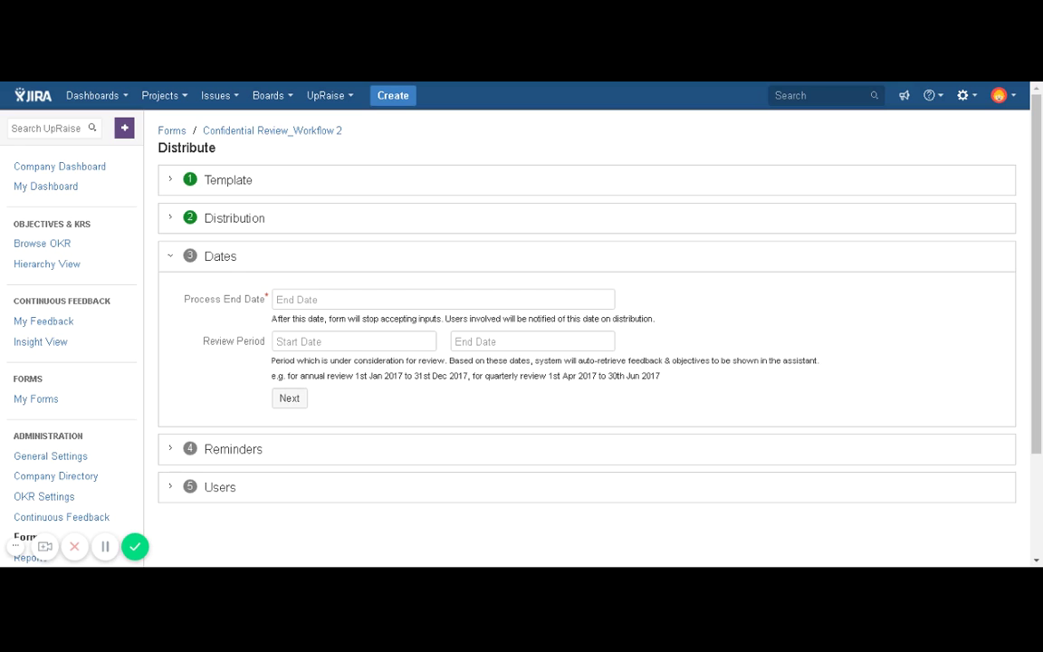
{"action": "left_click", "coordinate": [344, 304]}
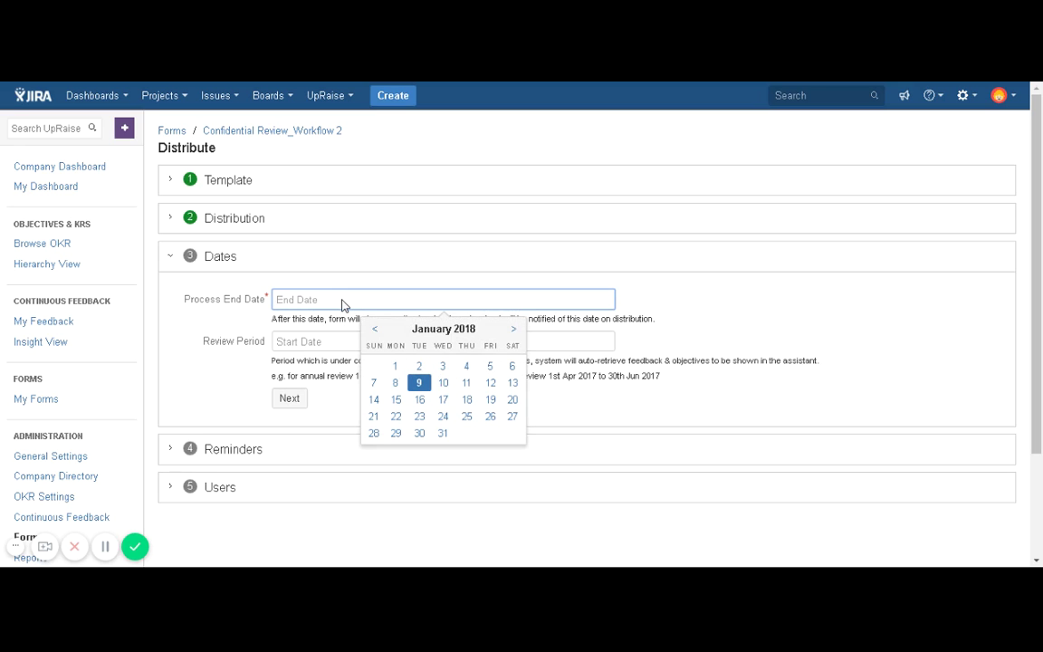
{"action": "left_click", "coordinate": [514, 331]}
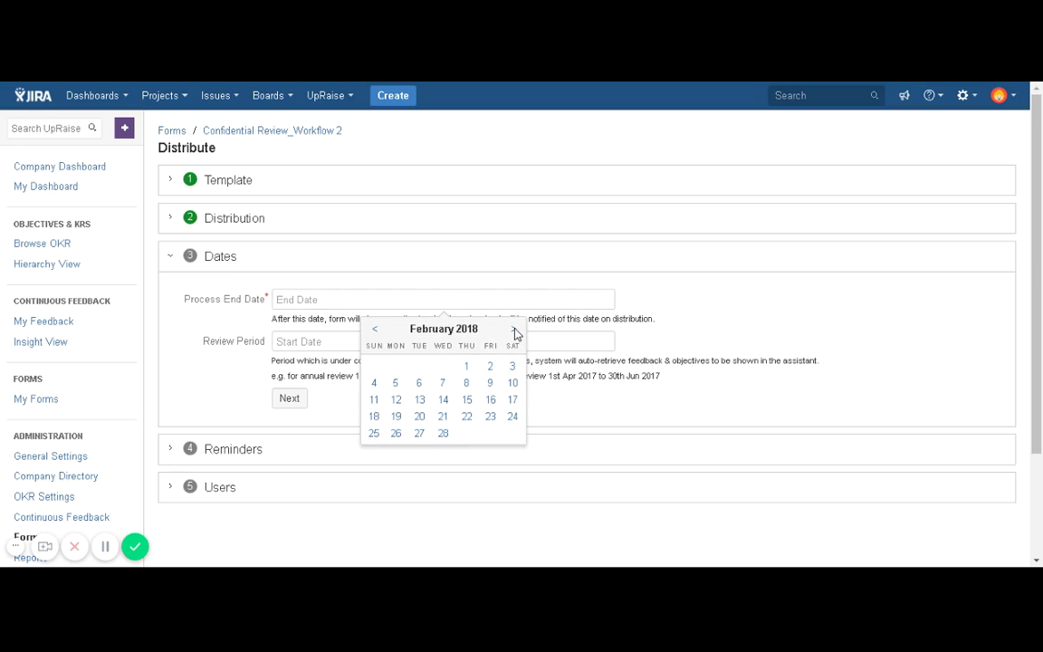
{"action": "left_click", "coordinate": [373, 332]}
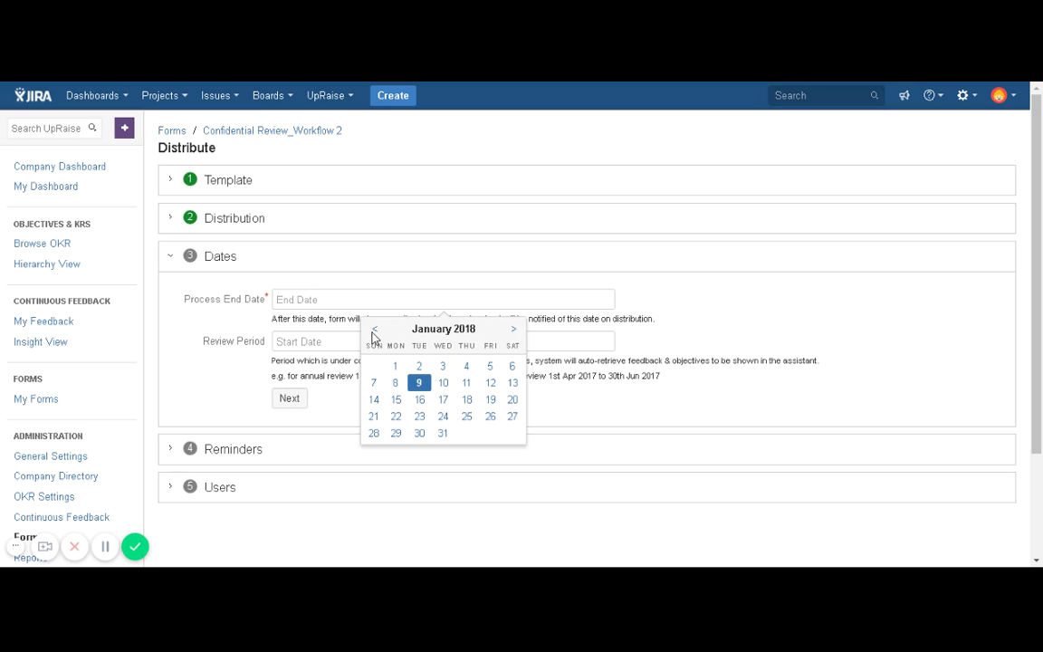
{"action": "left_click", "coordinate": [441, 435]}
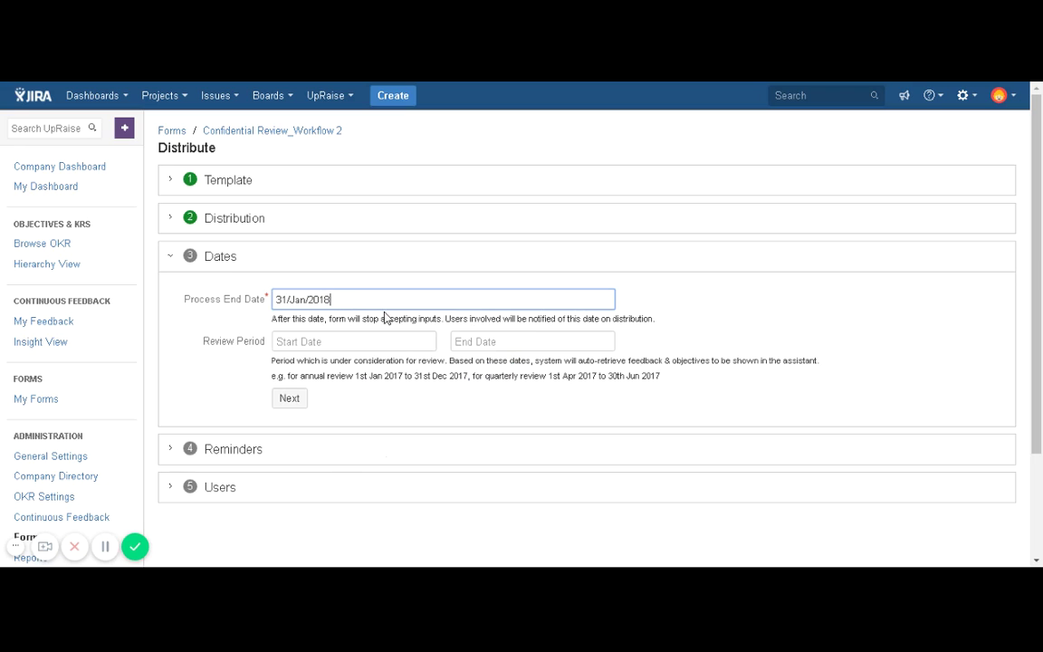
- Set the review period from 01/Oct/2017 to 31/Dec/2017 and complete the Dates step
{"action": "left_click", "coordinate": [328, 342]}
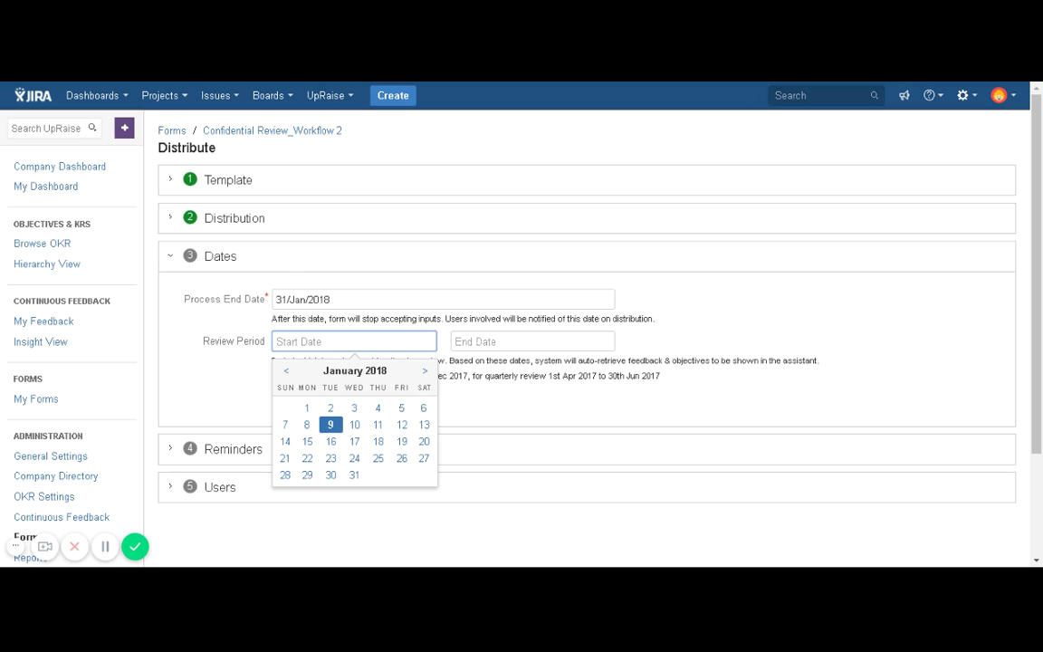
{"action": "left_click", "coordinate": [249, 219]}
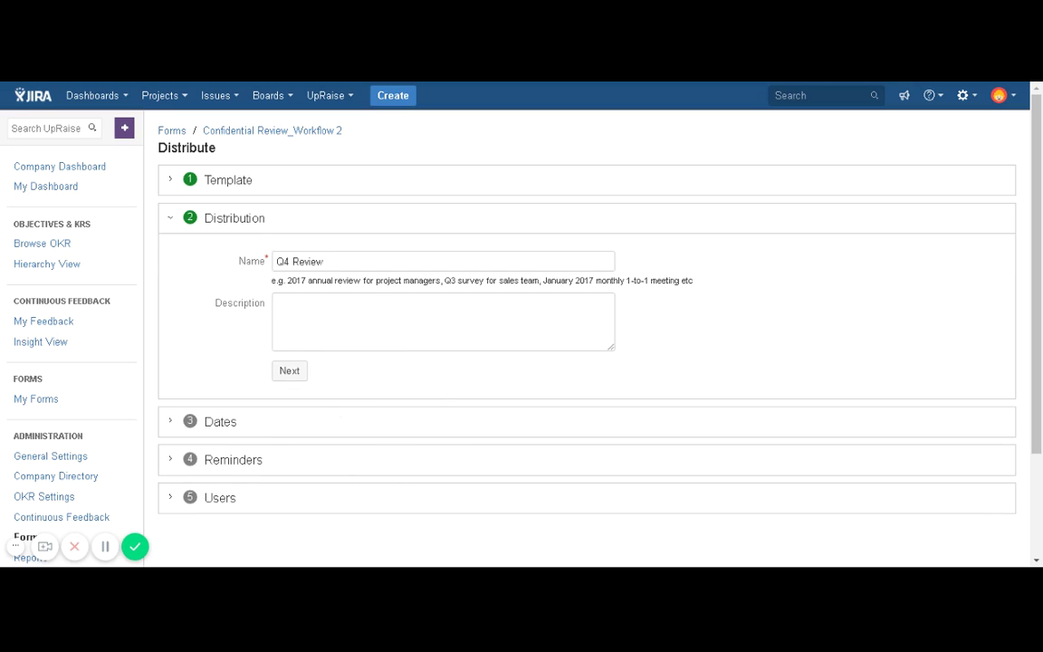
{"action": "left_click", "coordinate": [286, 373]}
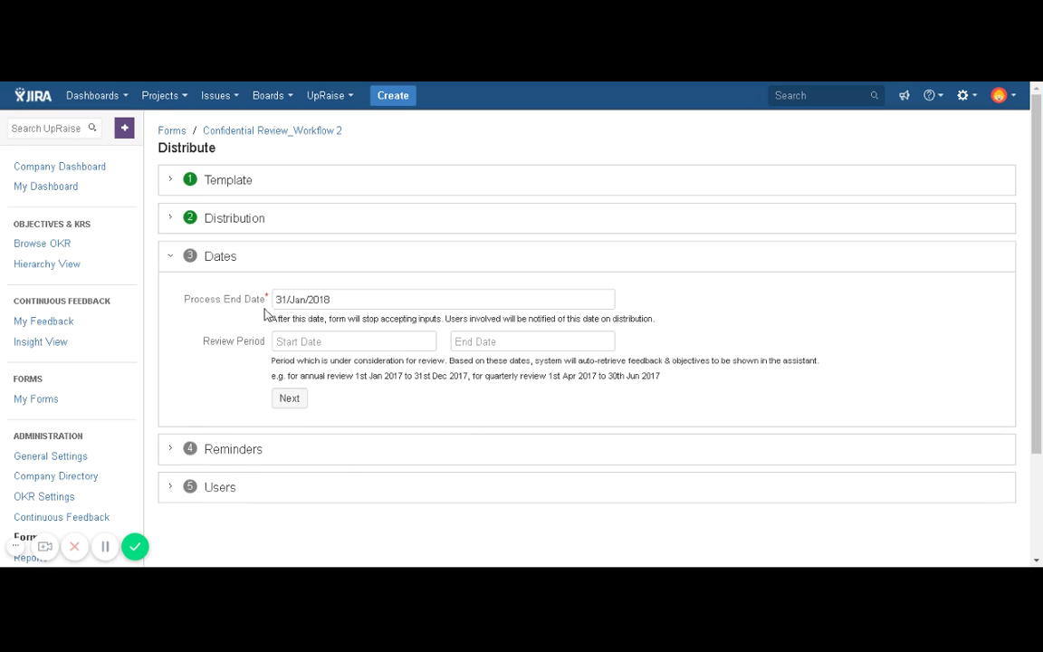
{"action": "left_click", "coordinate": [310, 343]}
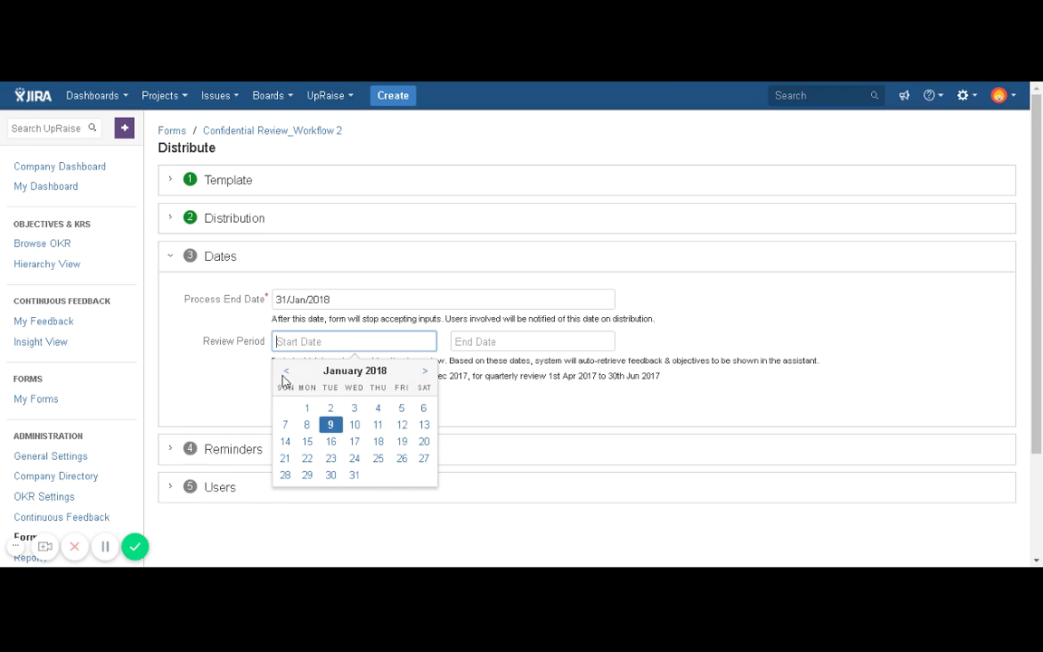
{"action": "left_click", "coordinate": [287, 371]}
{"action": "left_click", "coordinate": [287, 372]}
{"action": "left_click", "coordinate": [286, 371]}
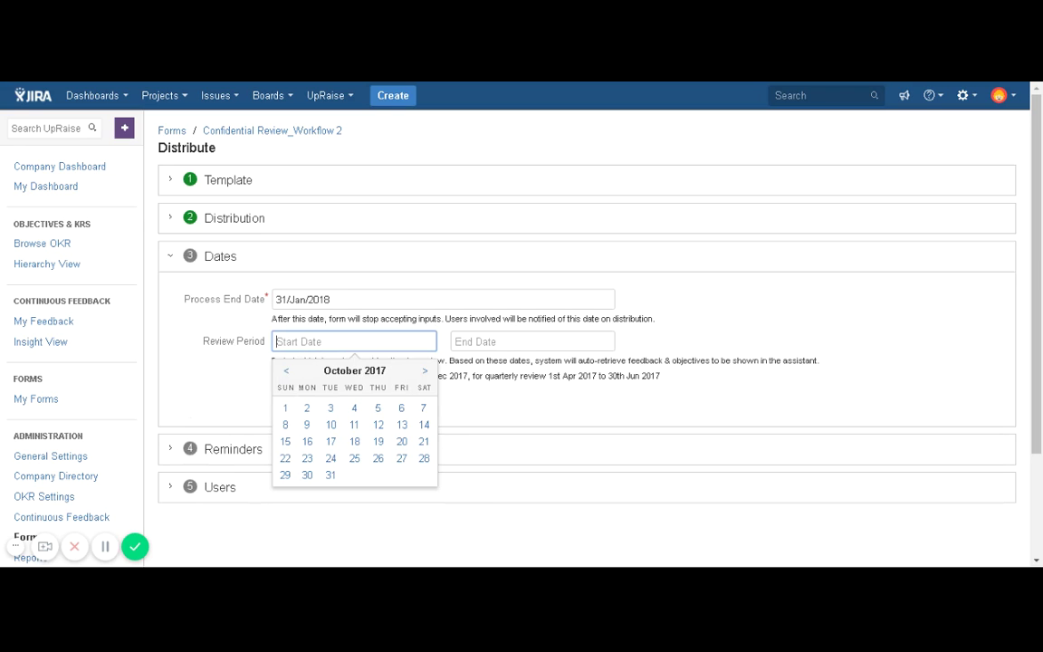
{"action": "left_click", "coordinate": [286, 408]}
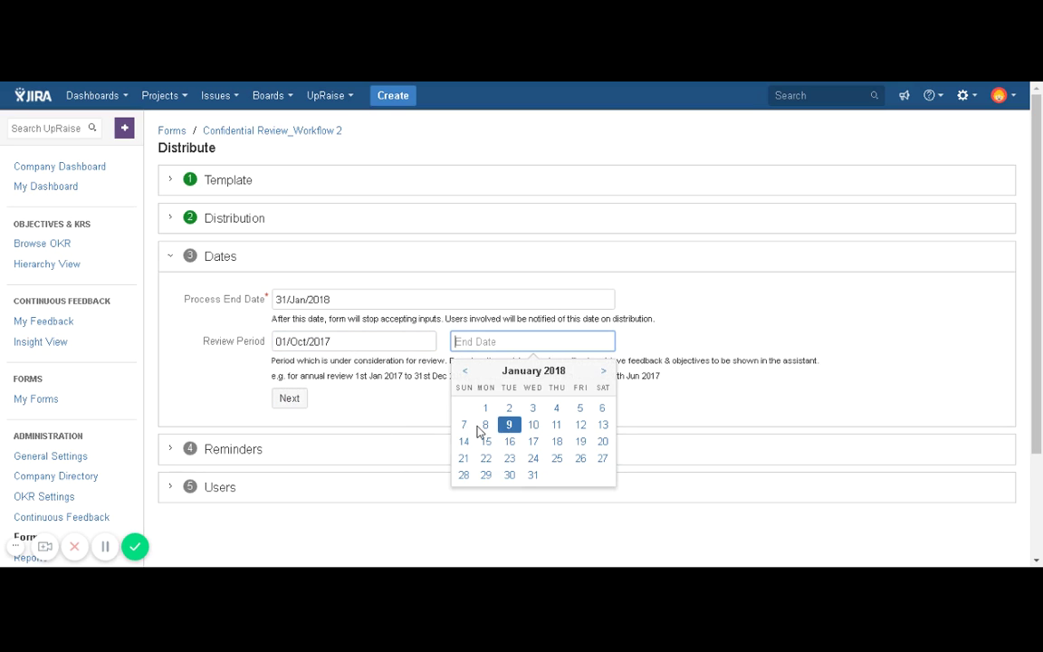
{"action": "left_click", "coordinate": [465, 372]}
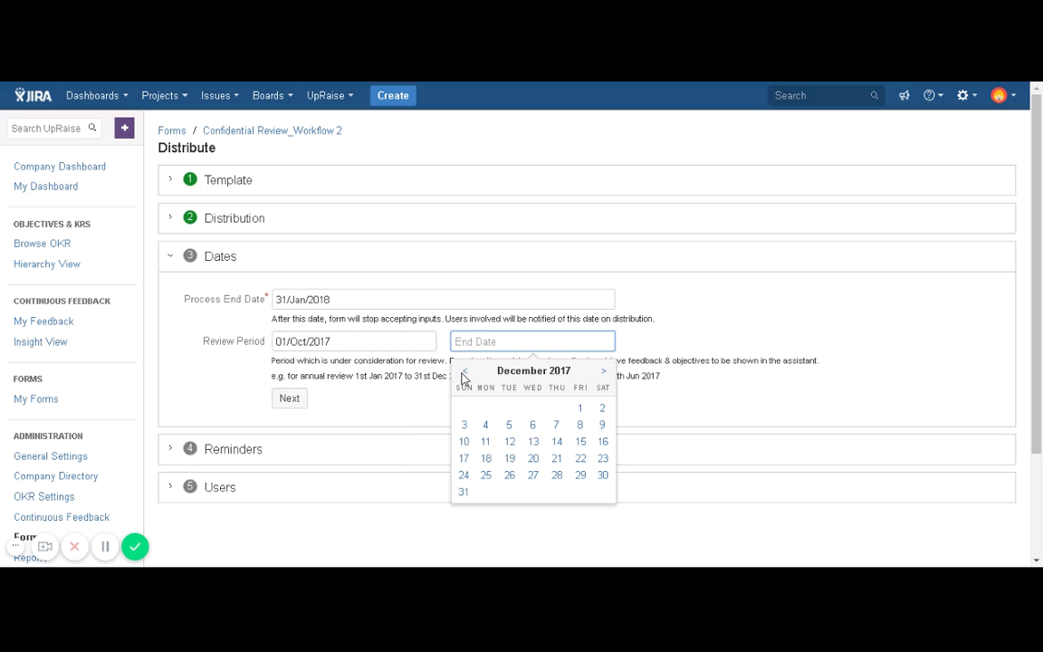
{"action": "left_click", "coordinate": [463, 492]}
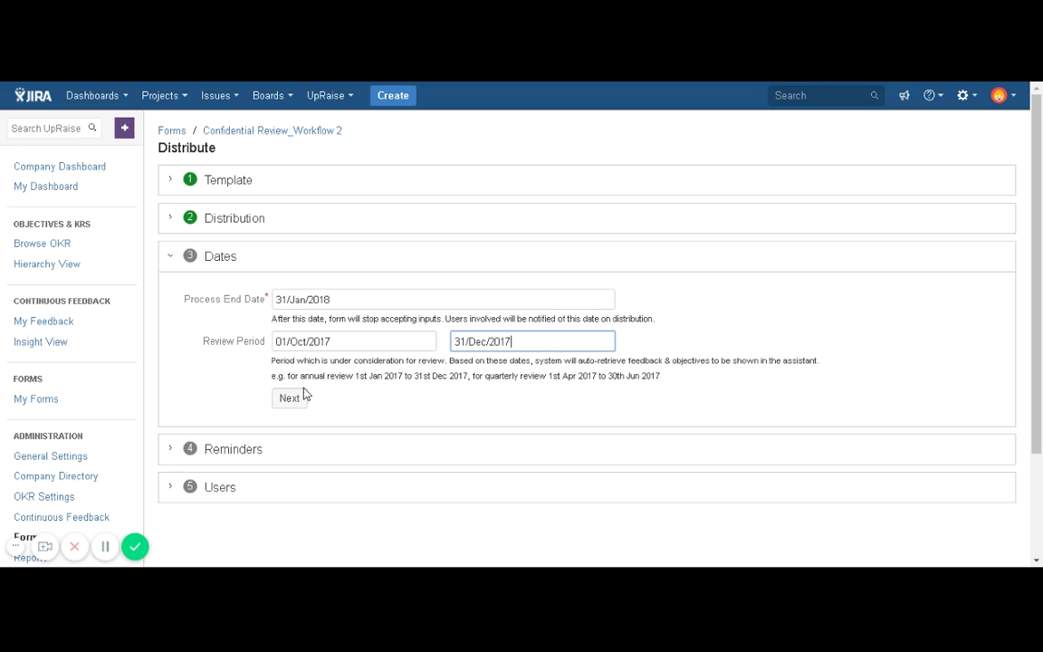
{"action": "left_click", "coordinate": [290, 398]}
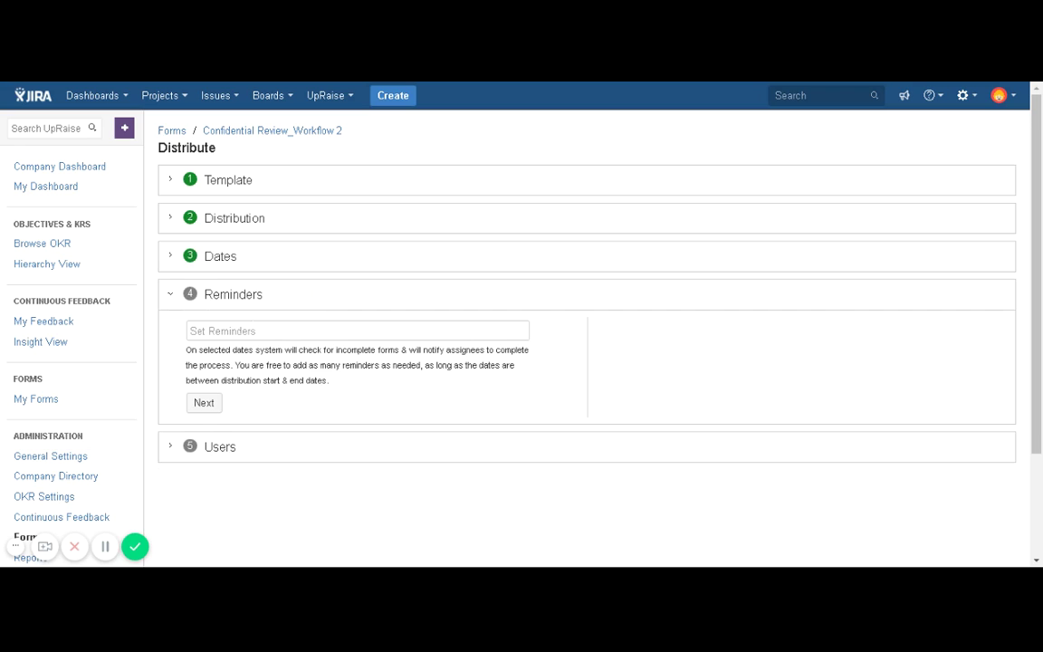
- Open the Set Reminders date picker in the Reminders step
{"action": "left_click", "coordinate": [234, 331]}
{"action": "left_click", "coordinate": [546, 393]}
{"action": "left_click", "coordinate": [228, 334]}
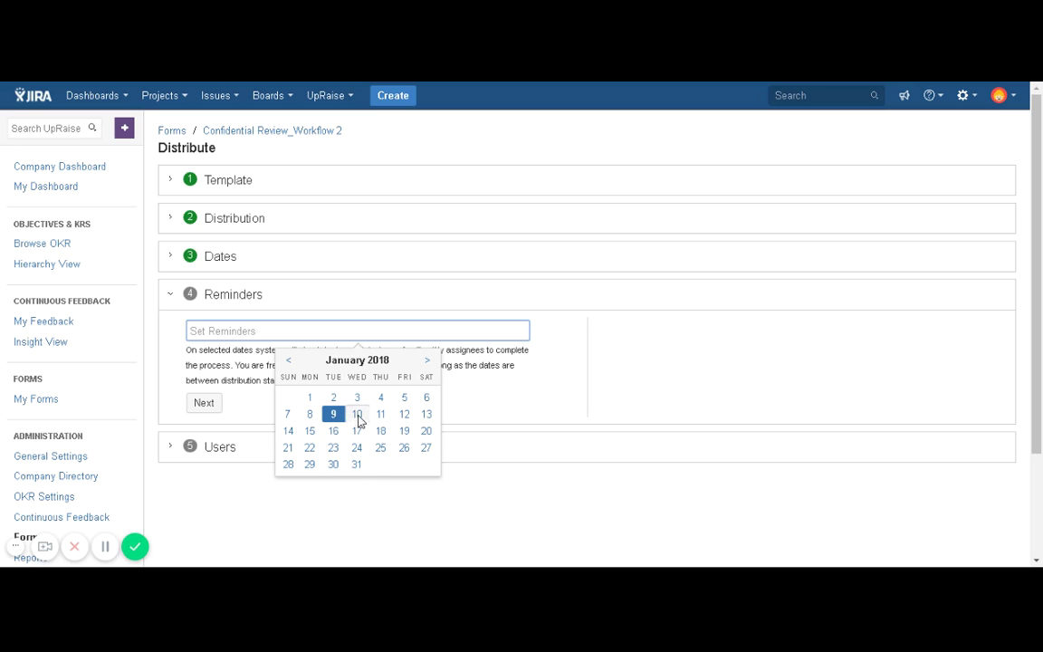
- Add reminders on 12, 15, 18, 22, 24, 26, 29 and 31 Jan 2018, then continue to Users
{"action": "left_click", "coordinate": [309, 432]}
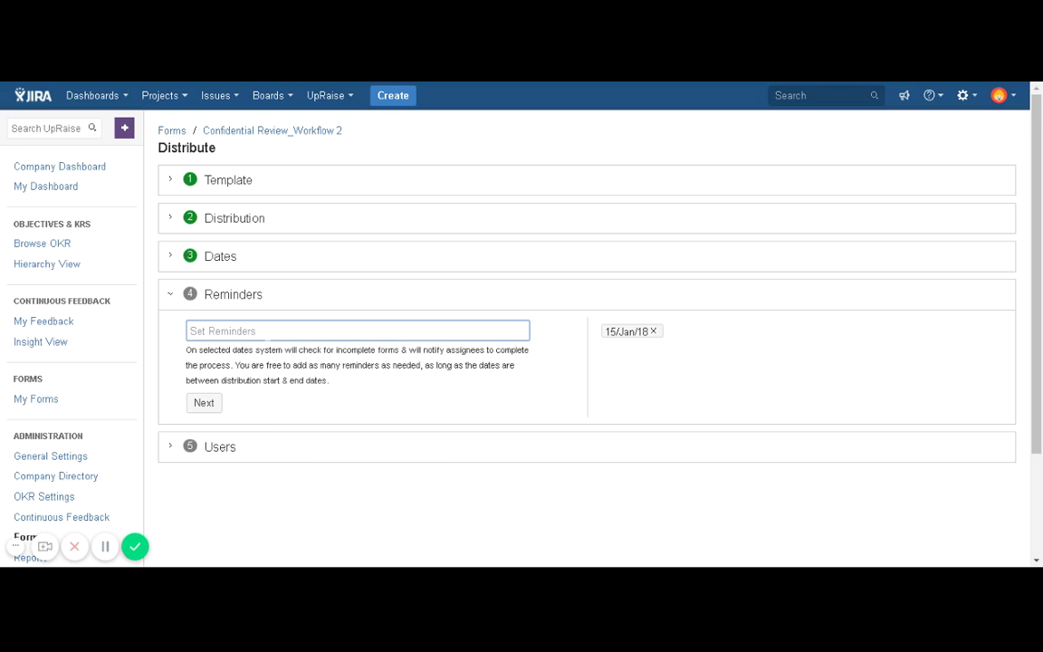
{"action": "left_click", "coordinate": [404, 415]}
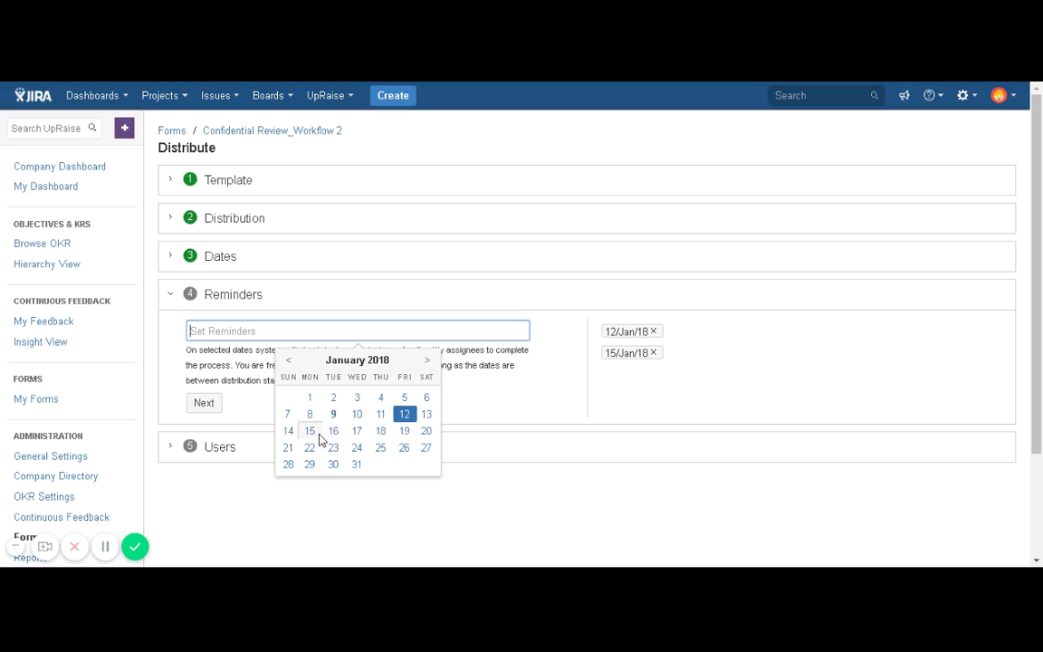
{"action": "left_click", "coordinate": [381, 432]}
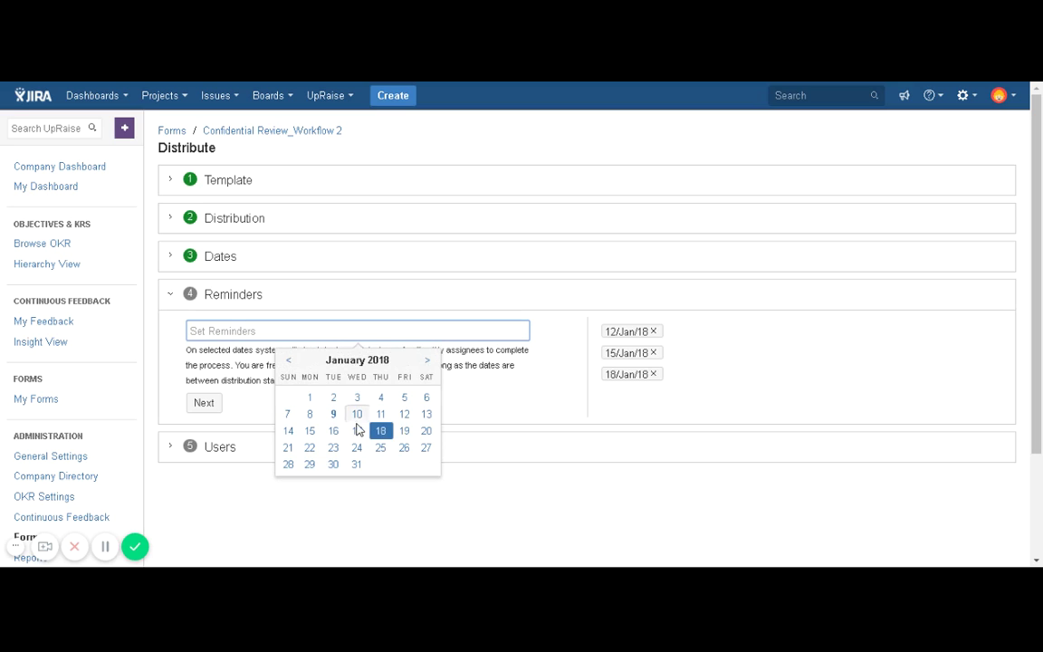
{"action": "left_click", "coordinate": [310, 448]}
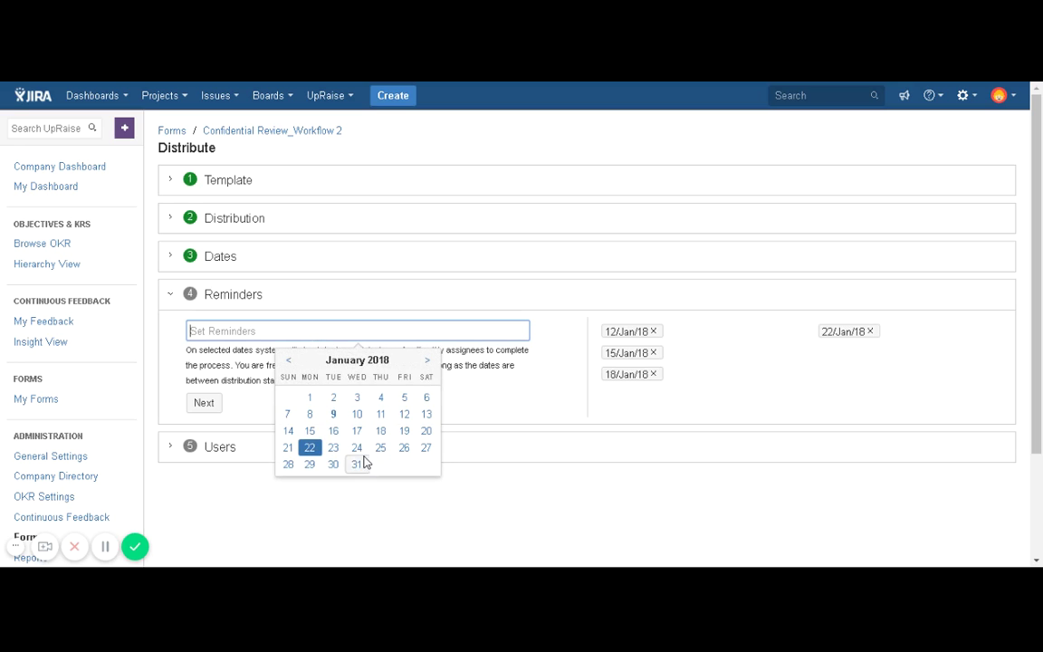
{"action": "left_click", "coordinate": [356, 447]}
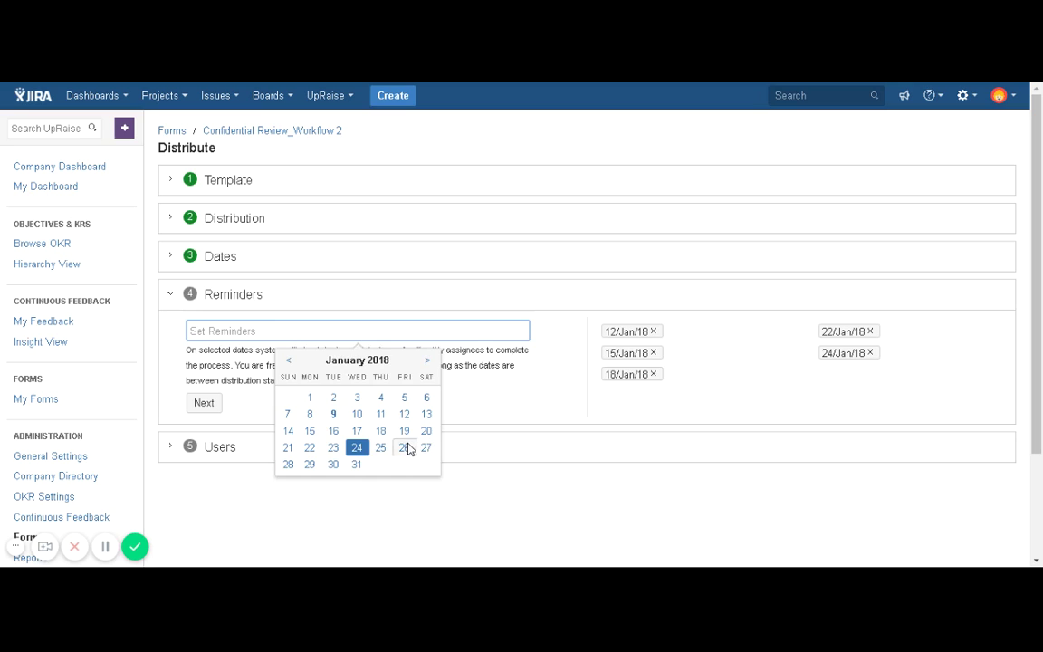
{"action": "left_click", "coordinate": [405, 448]}
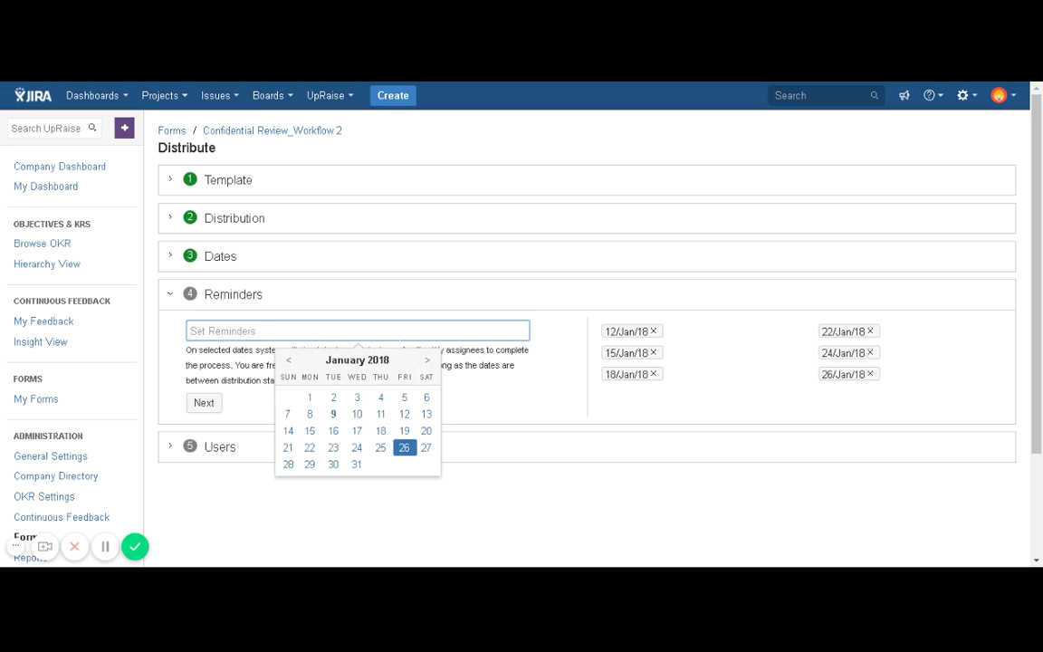
{"action": "left_click", "coordinate": [310, 465]}
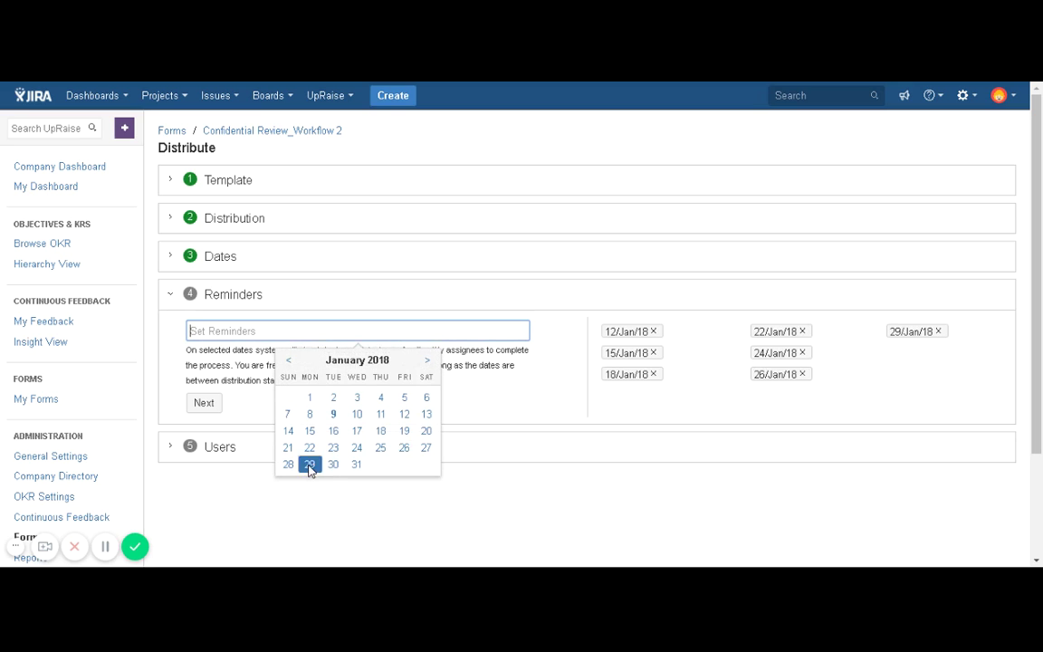
{"action": "left_click", "coordinate": [312, 330]}
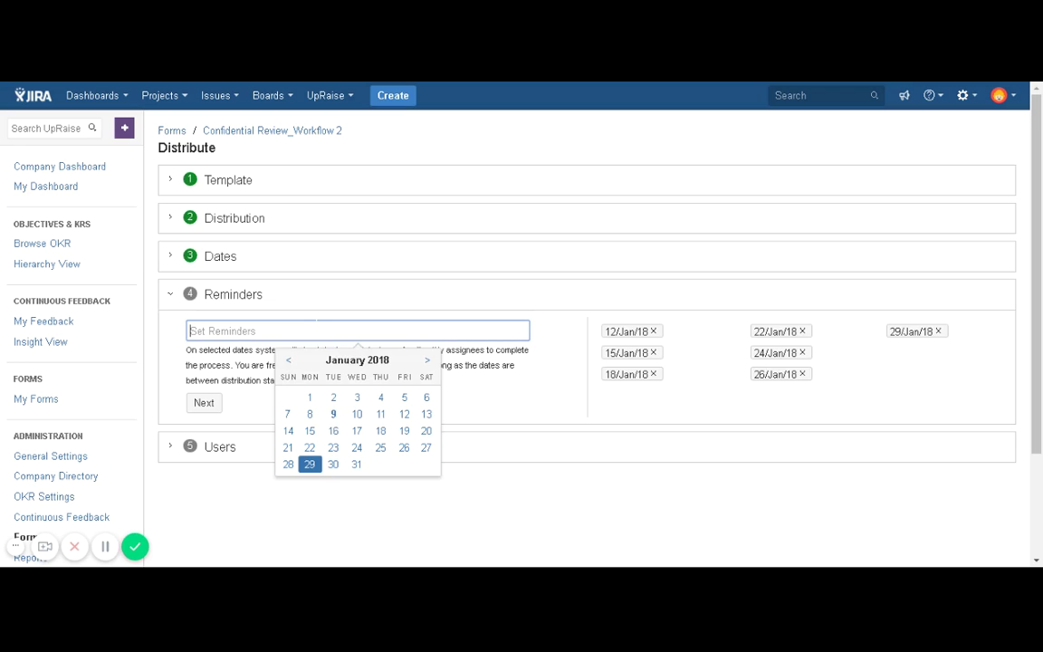
{"action": "left_click", "coordinate": [357, 464]}
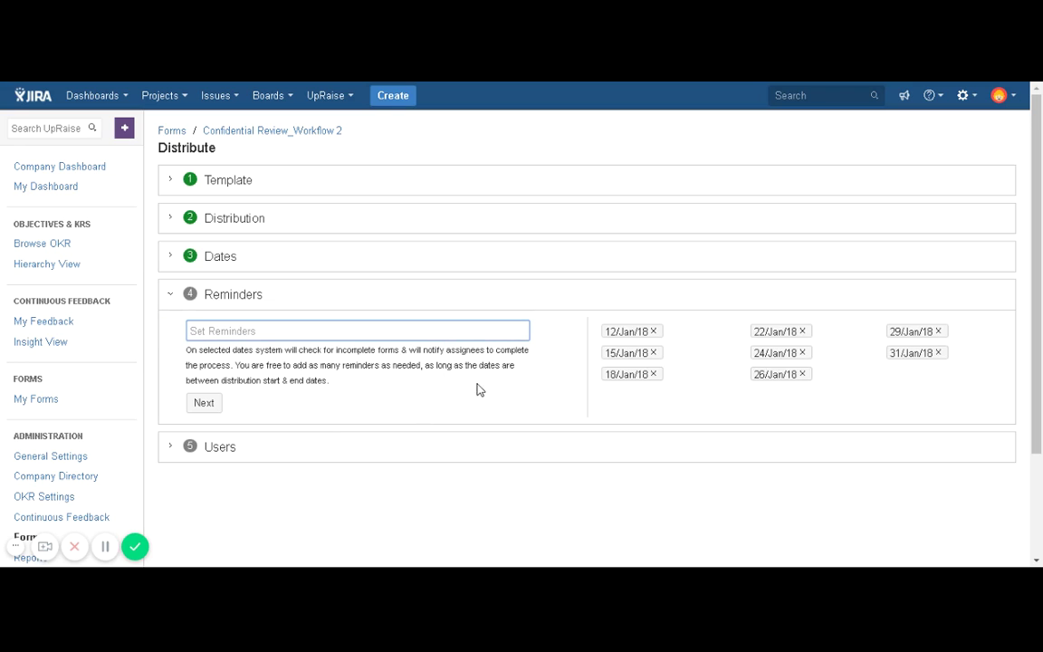
{"action": "left_click", "coordinate": [206, 403]}
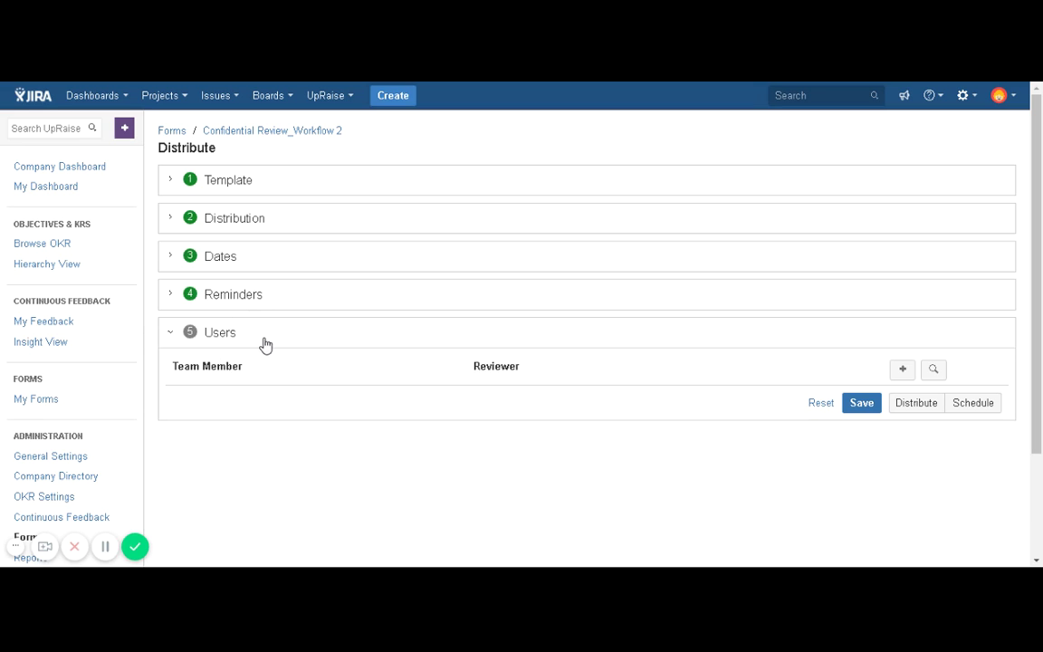
{"action": "left_click", "coordinate": [937, 370]}
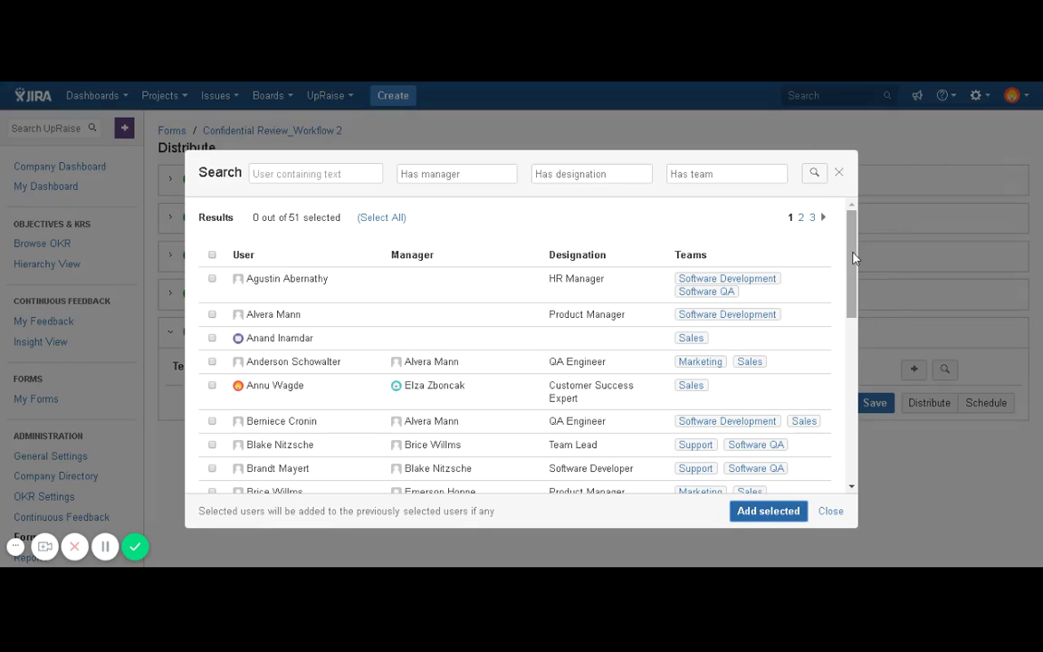
{"action": "mouse_move", "coordinate": [853, 258]}
{"action": "left_mouse_down"}
{"action": "mouse_move", "coordinate": [853, 291]}
{"action": "mouse_move", "coordinate": [843, 238]}
{"action": "left_mouse_up"}
{"action": "left_click_drag", "start_coordinate": [852, 258], "coordinate": [855, 312]}
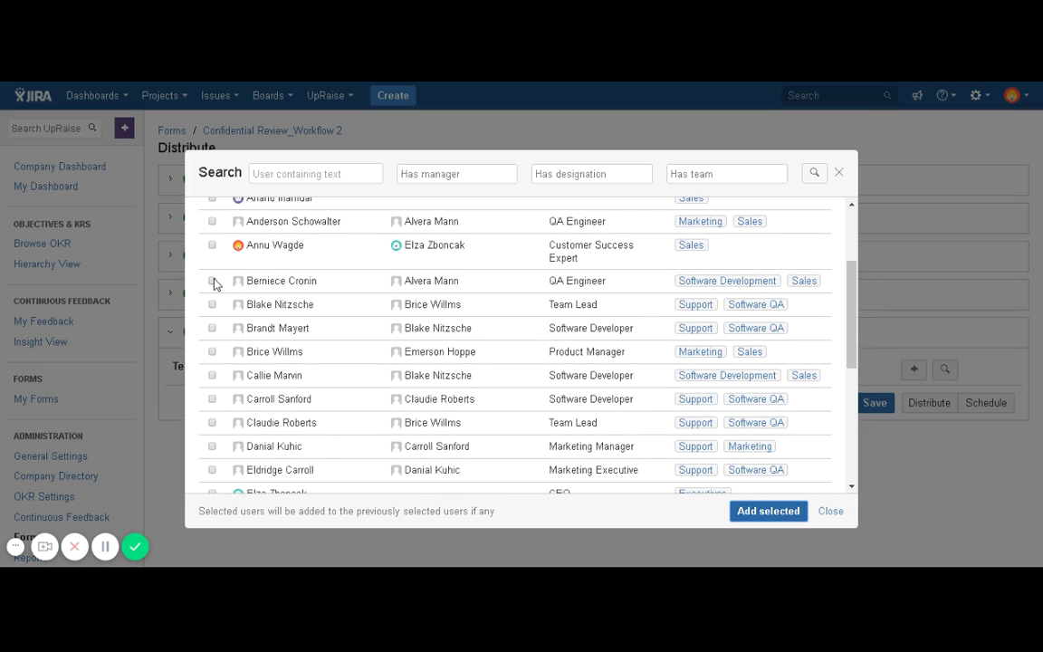
{"action": "left_click", "coordinate": [211, 281]}
{"action": "left_click", "coordinate": [211, 304]}
{"action": "left_click_drag", "start_coordinate": [853, 350], "coordinate": [842, 246]}
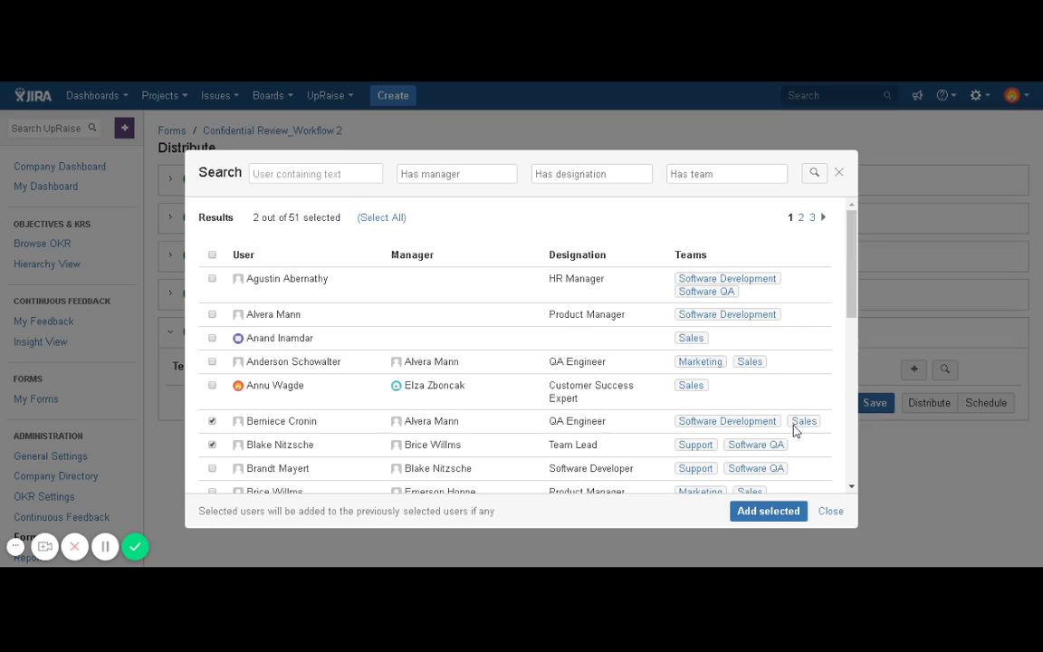
{"action": "left_click", "coordinate": [831, 512]}
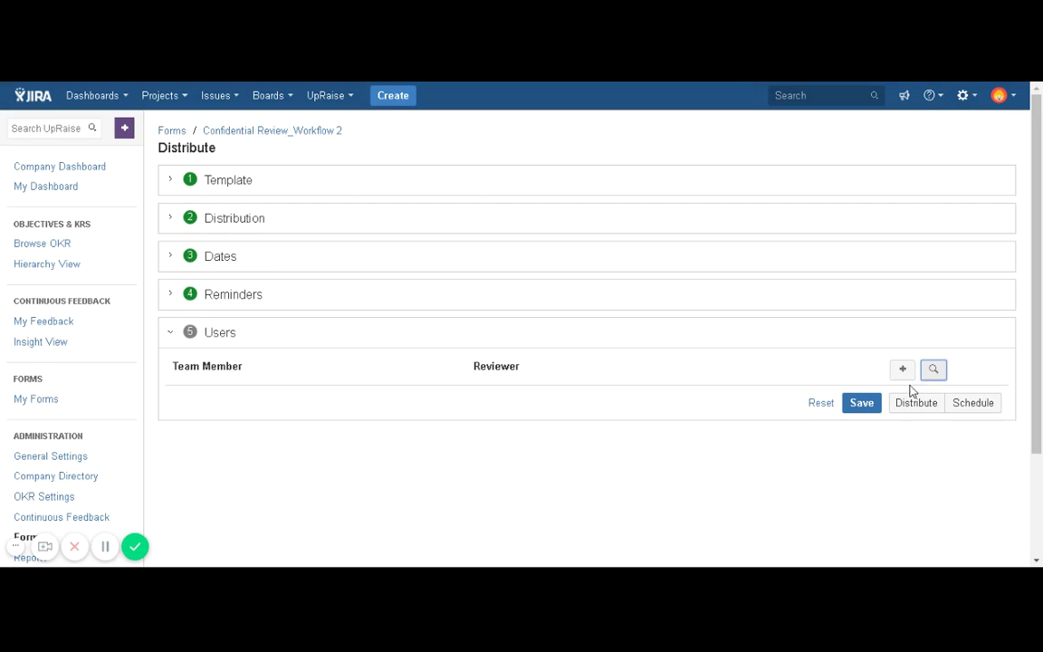
- Add a Users row pairing a searched-for team member with a searched-for reviewer
{"action": "left_click", "coordinate": [903, 370]}
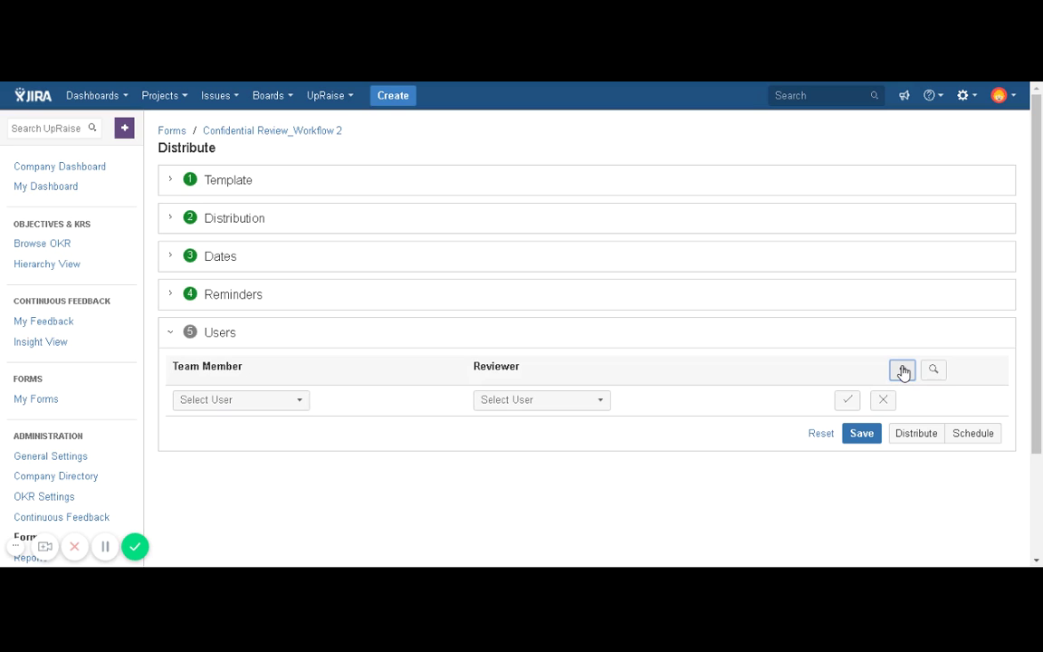
{"action": "left_click", "coordinate": [267, 401]}
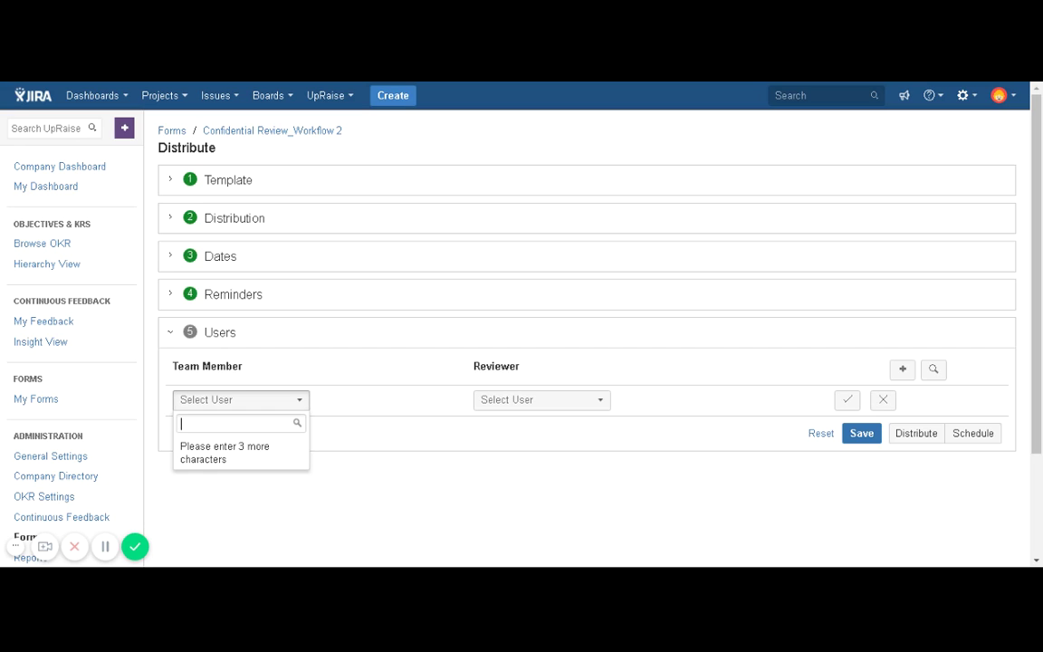
{"action": "type", "text": "elz"}
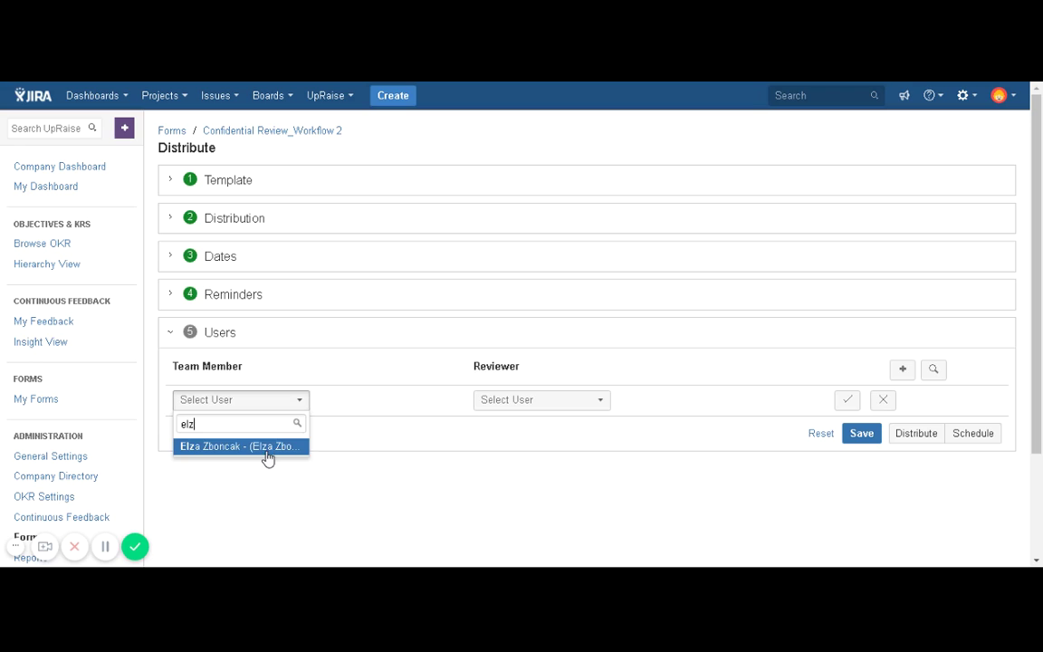
{"action": "left_click", "coordinate": [268, 445]}
{"action": "left_click", "coordinate": [509, 400]}
{"action": "type", "text": "anu"}
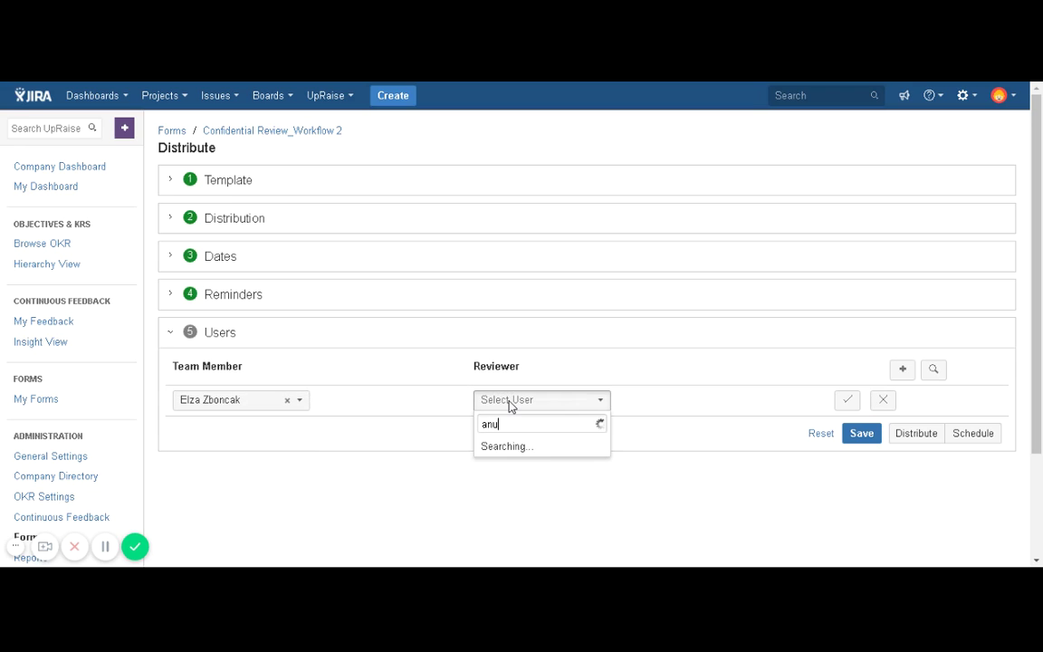
{"action": "key", "text": "BackSpace"}
{"action": "type", "text": "nu"}
{"action": "left_click", "coordinate": [500, 446]}
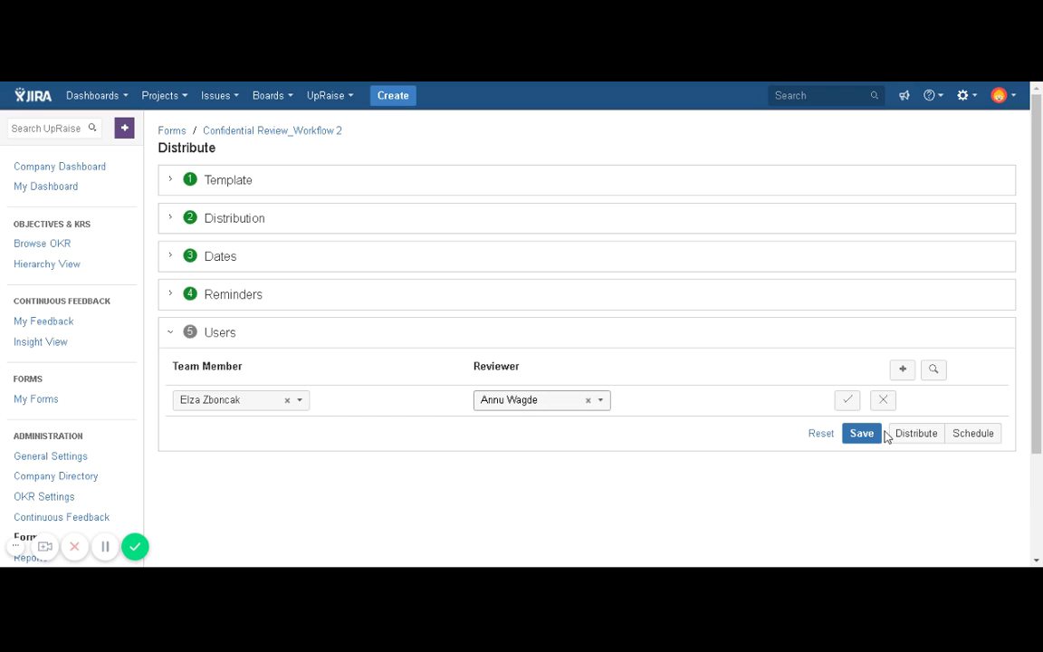
{"action": "left_click", "coordinate": [847, 399]}
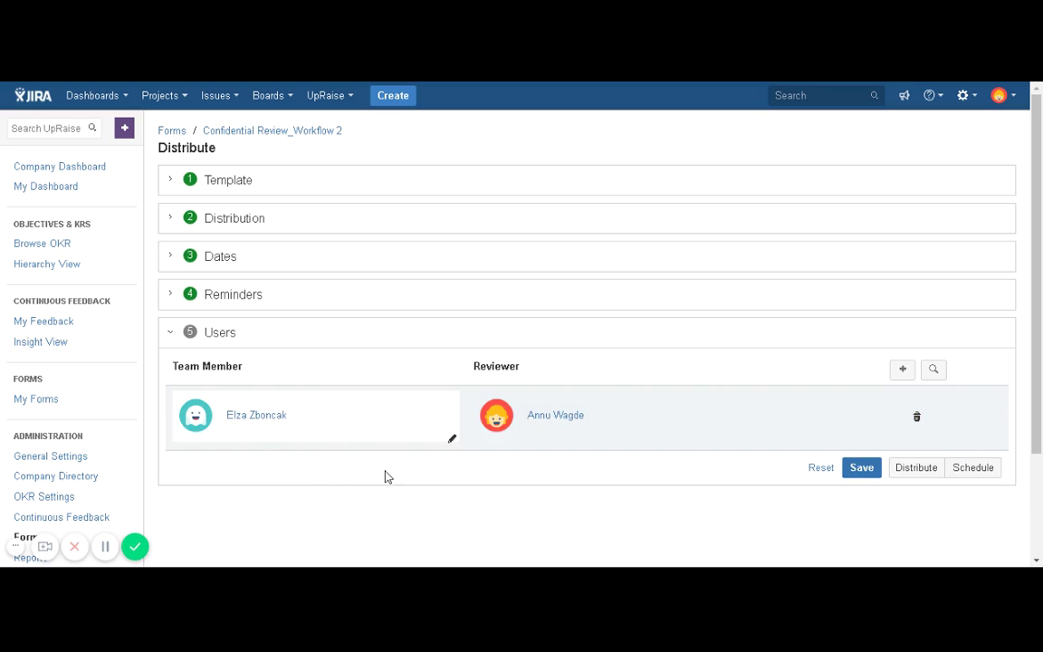
- Open the user search and tick the HR Manager user and the Sales user
{"action": "left_click", "coordinate": [937, 379]}
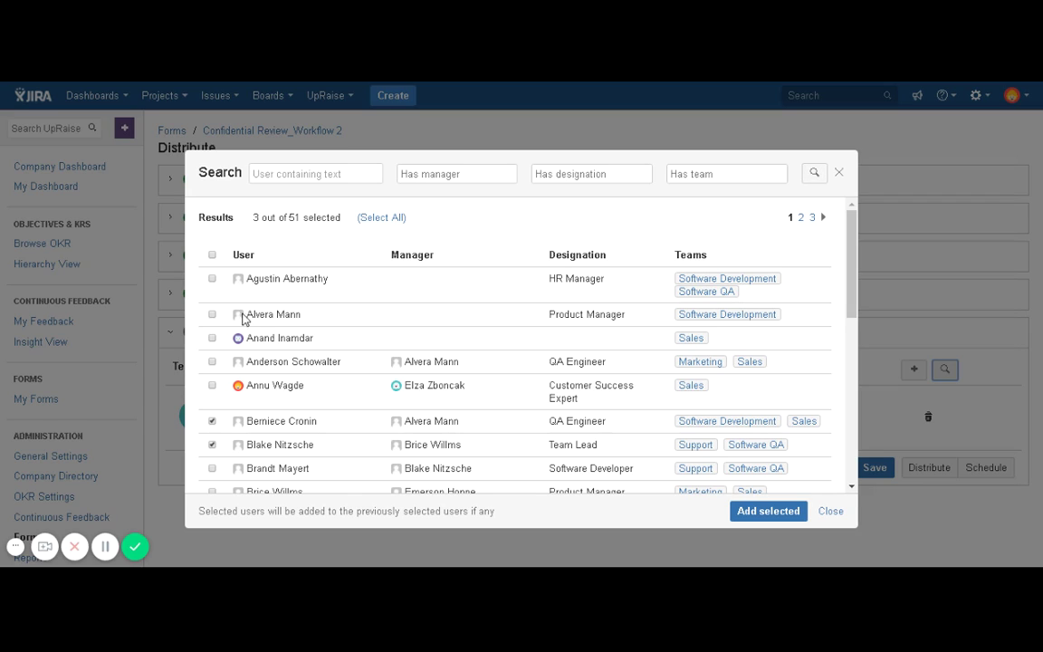
{"action": "left_click", "coordinate": [272, 174]}
{"action": "left_click", "coordinate": [421, 173]}
{"action": "left_click", "coordinate": [723, 173]}
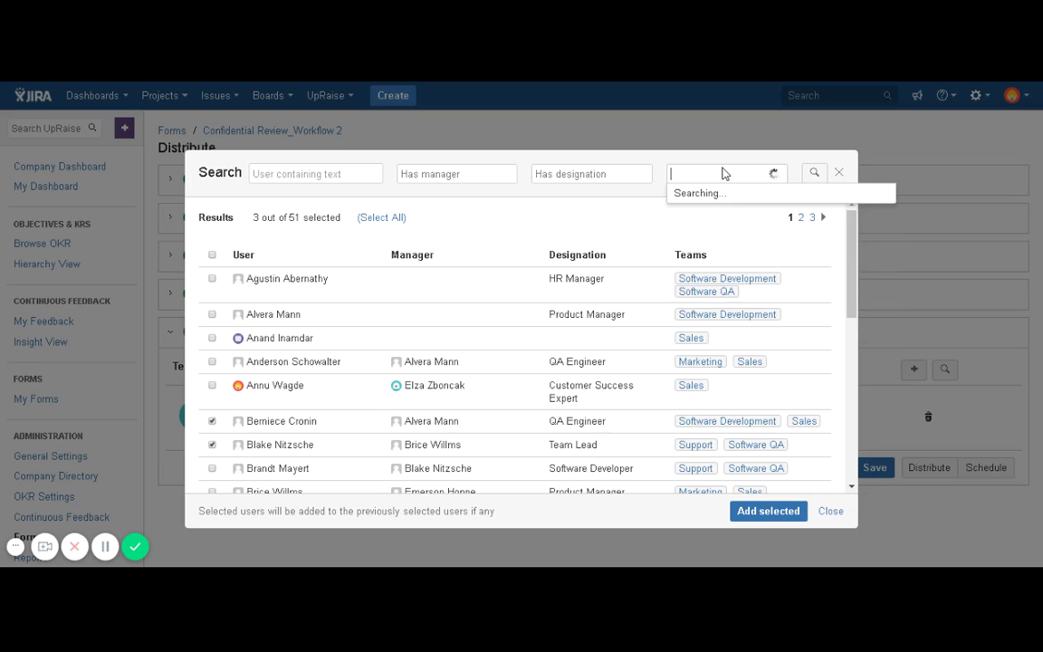
{"action": "left_click", "coordinate": [280, 226]}
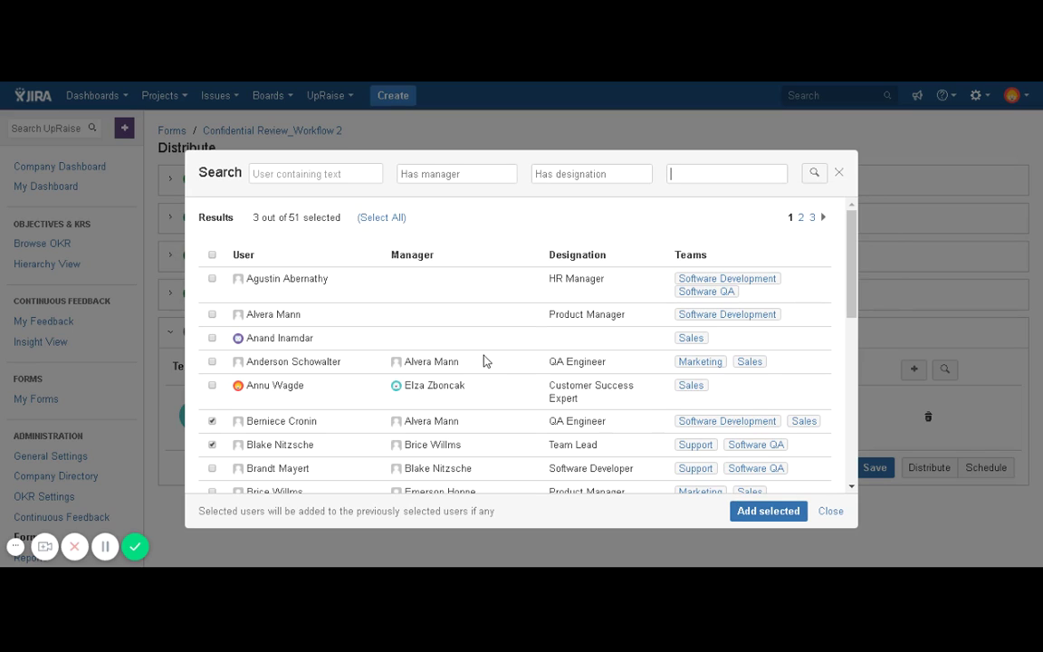
{"action": "left_click", "coordinate": [212, 278]}
{"action": "left_click", "coordinate": [212, 338]}
{"action": "scroll", "coordinate": [210, 425], "scroll_direction": "down", "scroll_amount": 3}
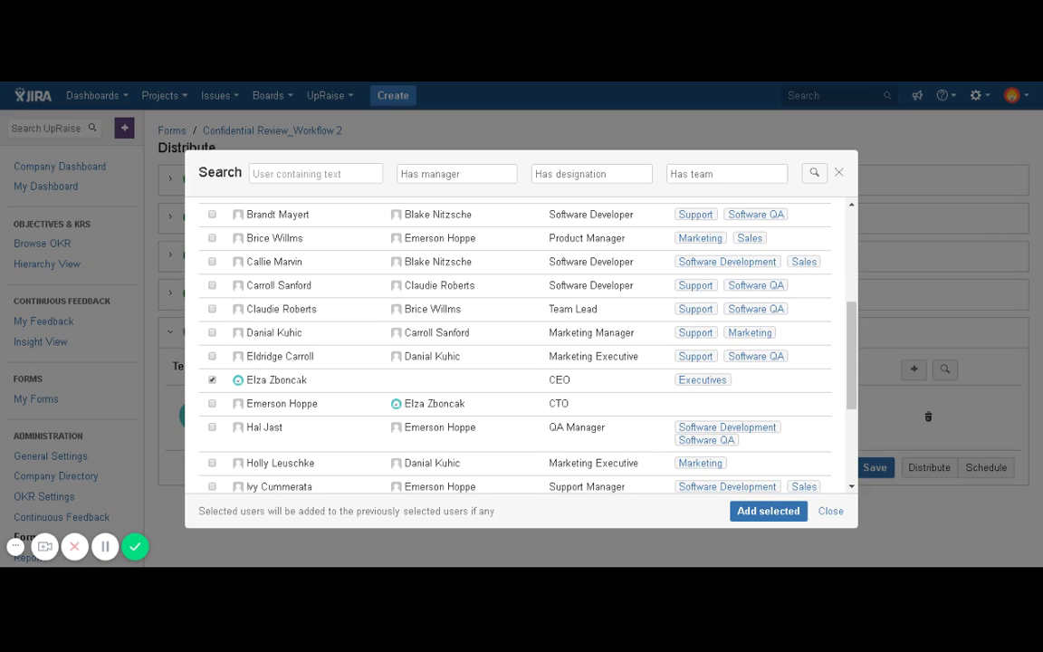
{"action": "scroll", "coordinate": [338, 429], "scroll_direction": "up", "scroll_amount": 3}
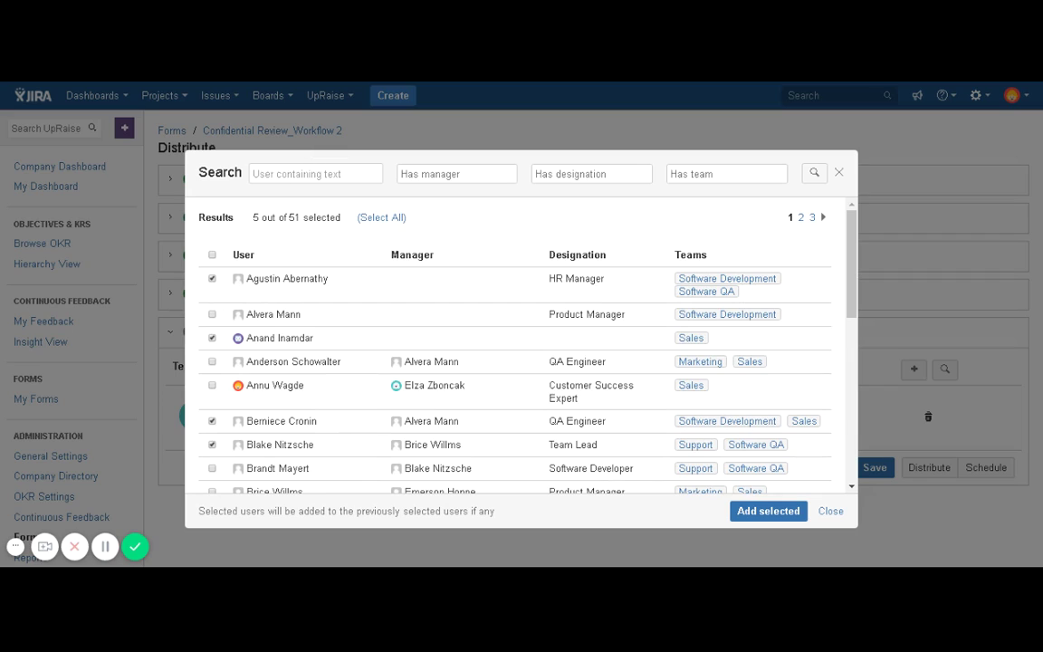
- Filter the user search by Product Manager and Software Developer designations
{"action": "left_click", "coordinate": [457, 174]}
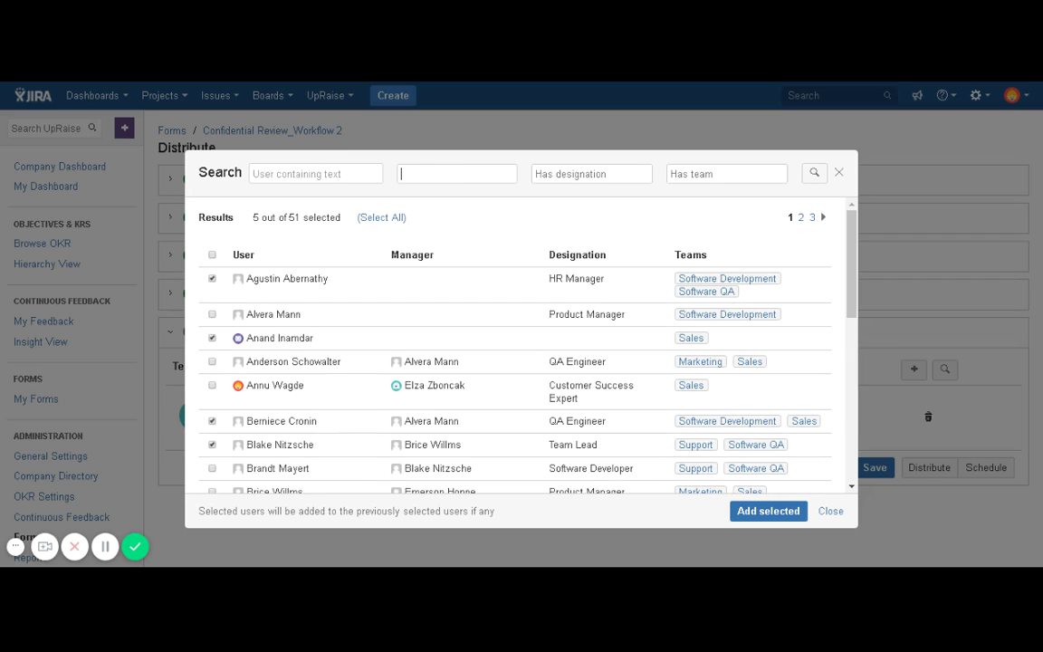
{"action": "left_click", "coordinate": [593, 176]}
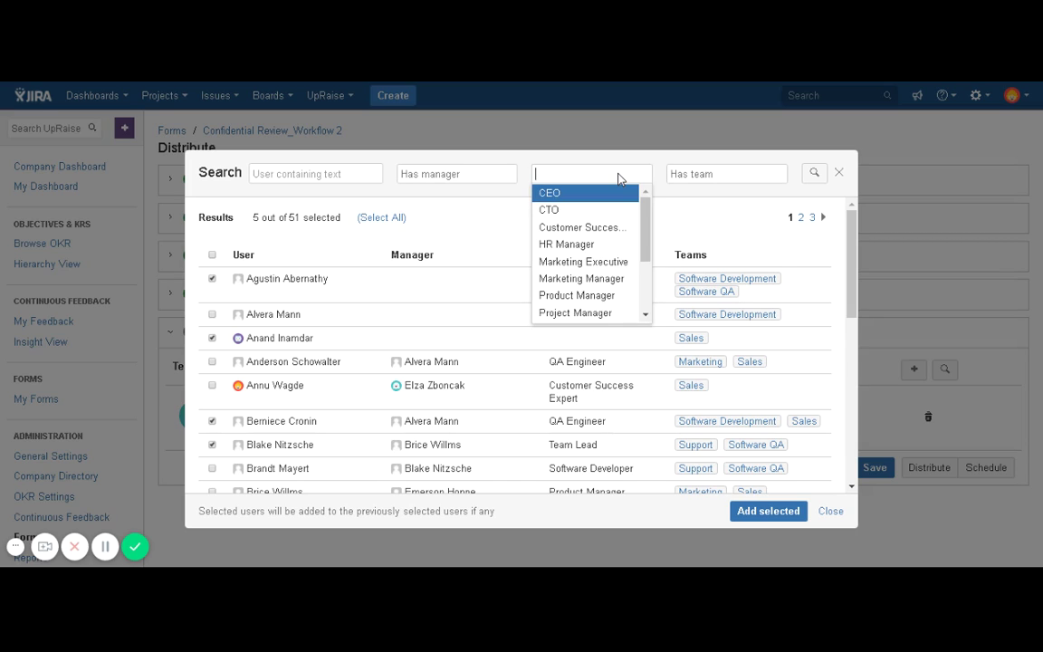
{"action": "left_click_drag", "start_coordinate": [649, 225], "coordinate": [645, 254]}
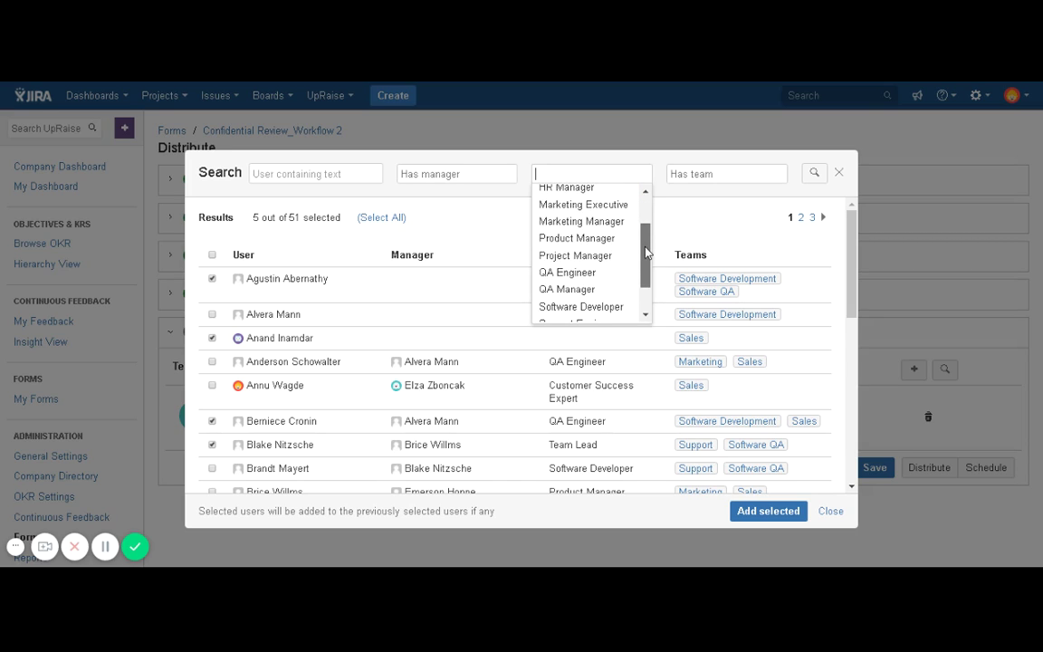
{"action": "left_click", "coordinate": [580, 245]}
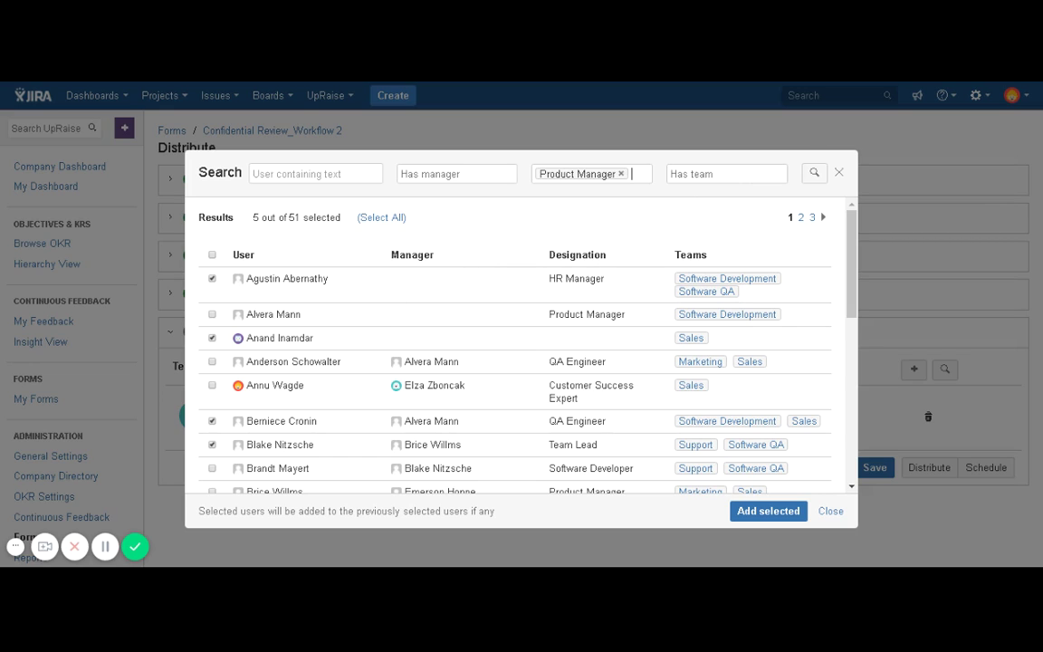
{"action": "left_click", "coordinate": [633, 174]}
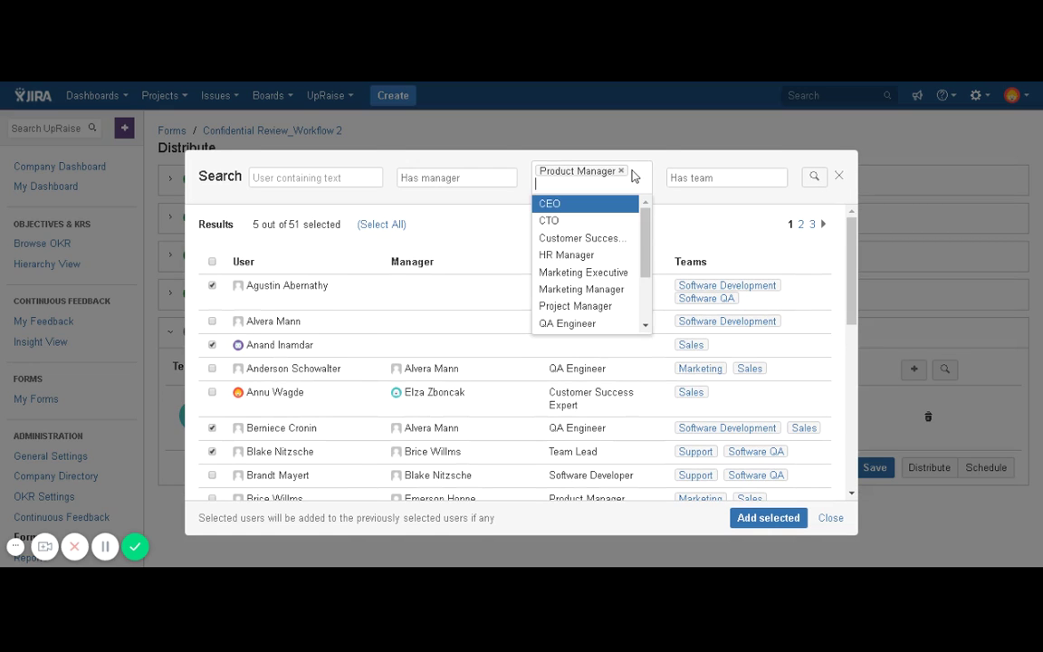
{"action": "left_click_drag", "start_coordinate": [646, 262], "coordinate": [643, 297]}
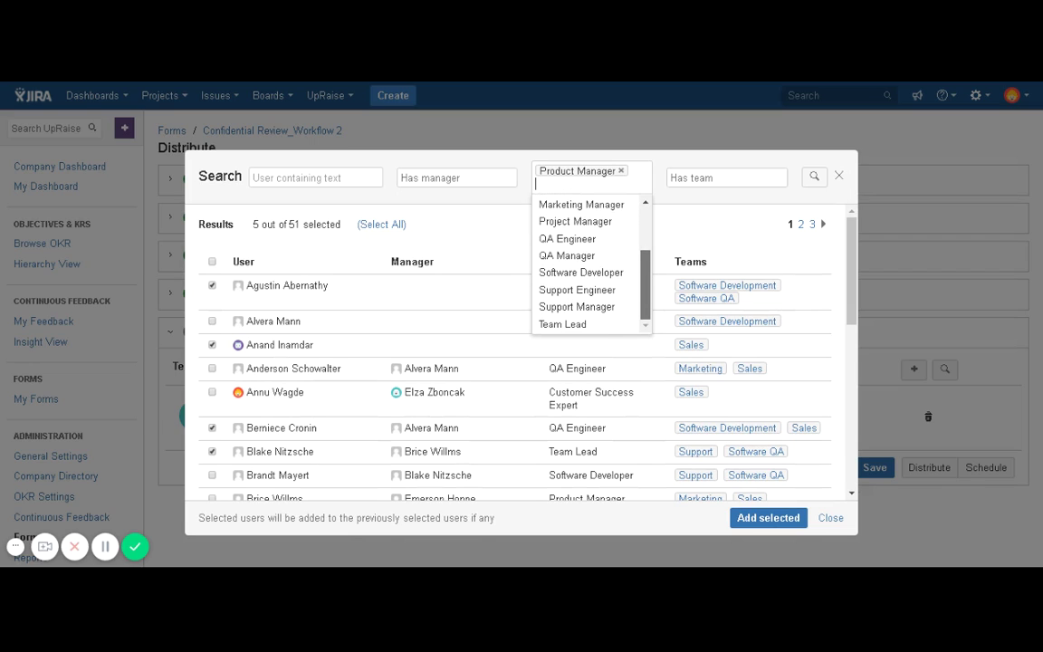
{"action": "left_click", "coordinate": [620, 274]}
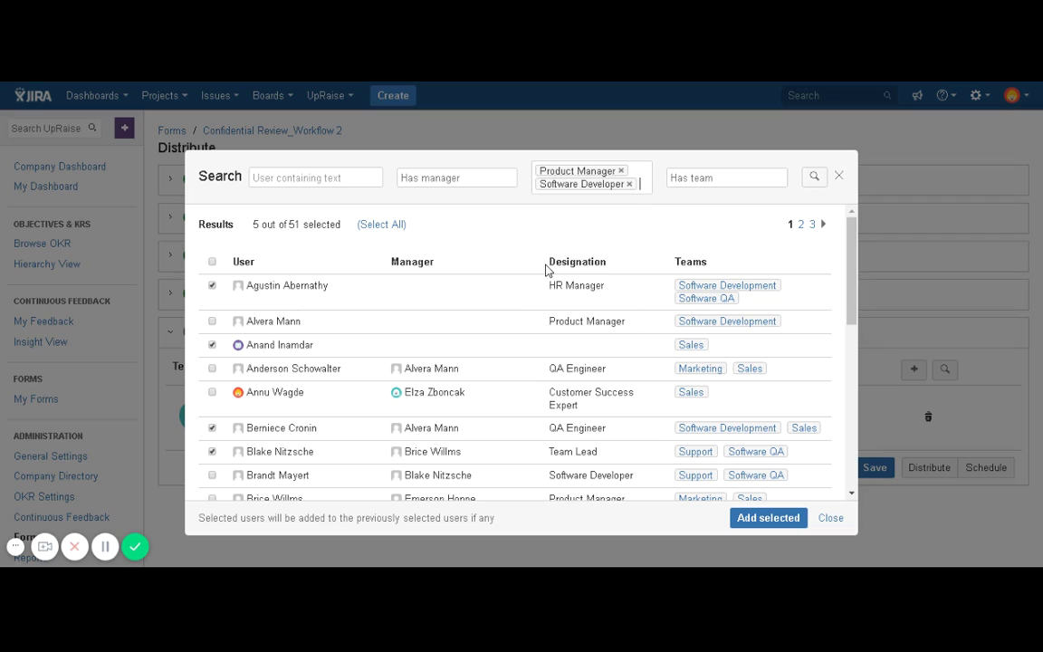
{"action": "left_click", "coordinate": [813, 177]}
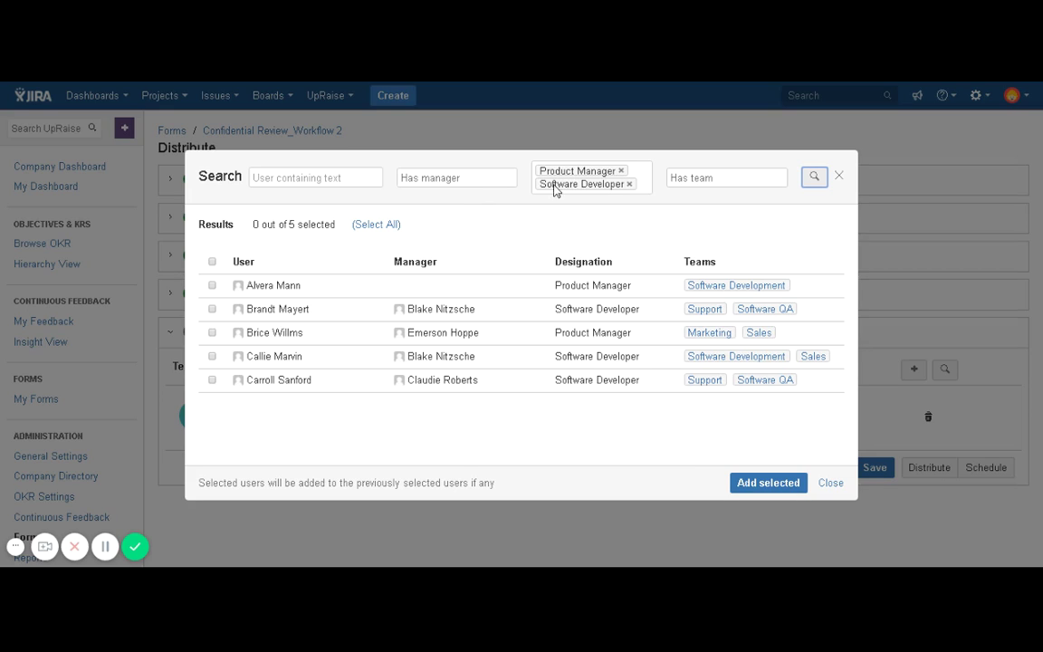
- Search for users managed by the CEO, removing the designation filters
{"action": "left_click", "coordinate": [711, 178]}
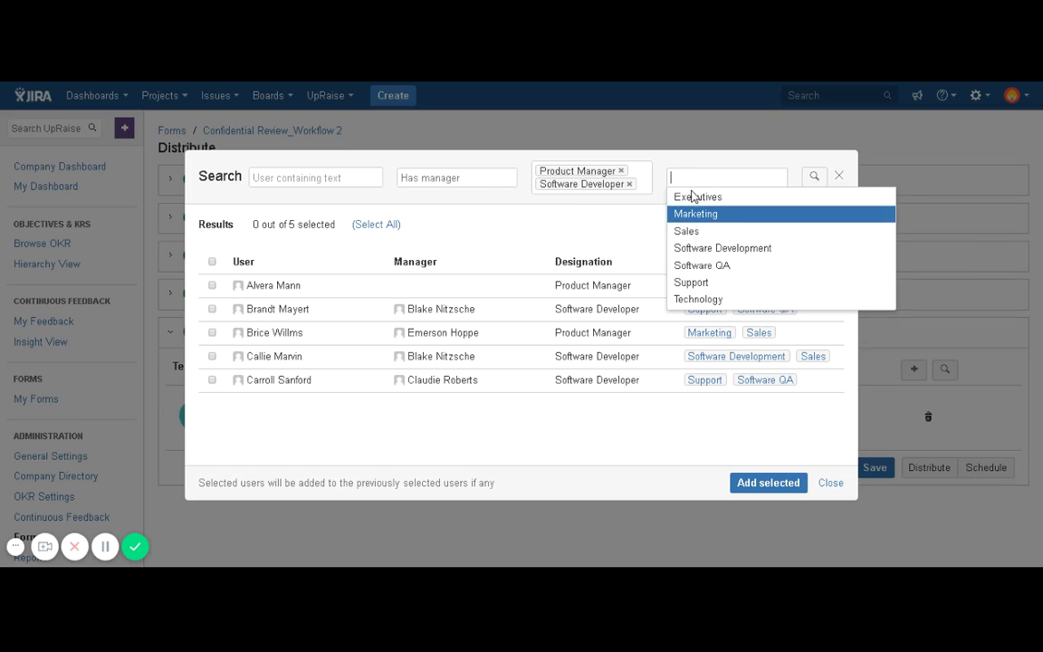
{"action": "left_click", "coordinate": [376, 161]}
{"action": "left_click", "coordinate": [416, 178]}
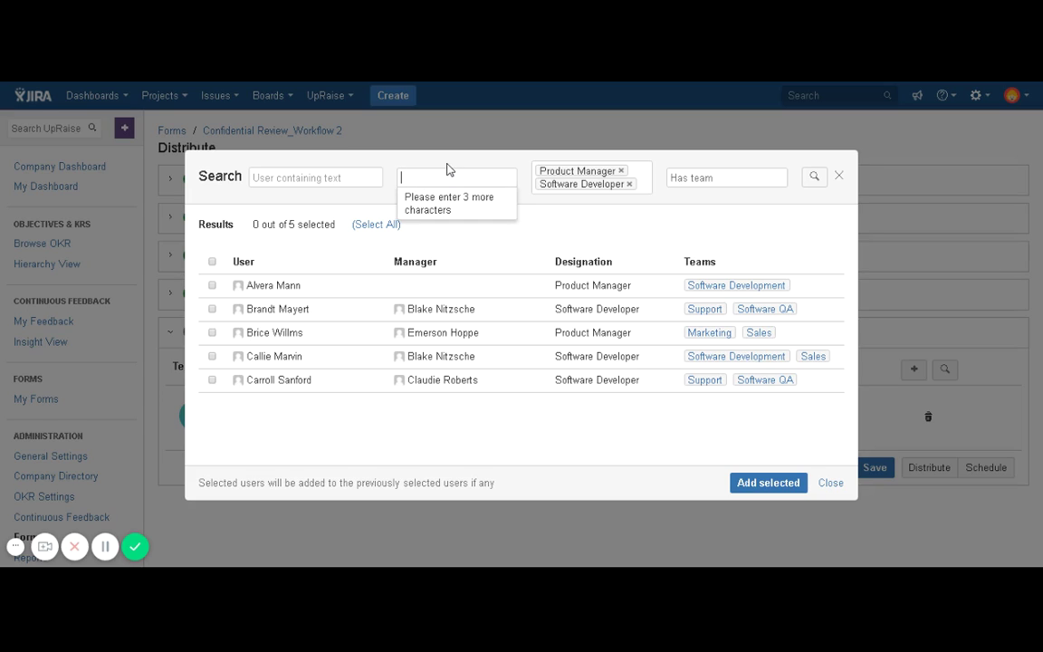
{"action": "type", "text": "elza"}
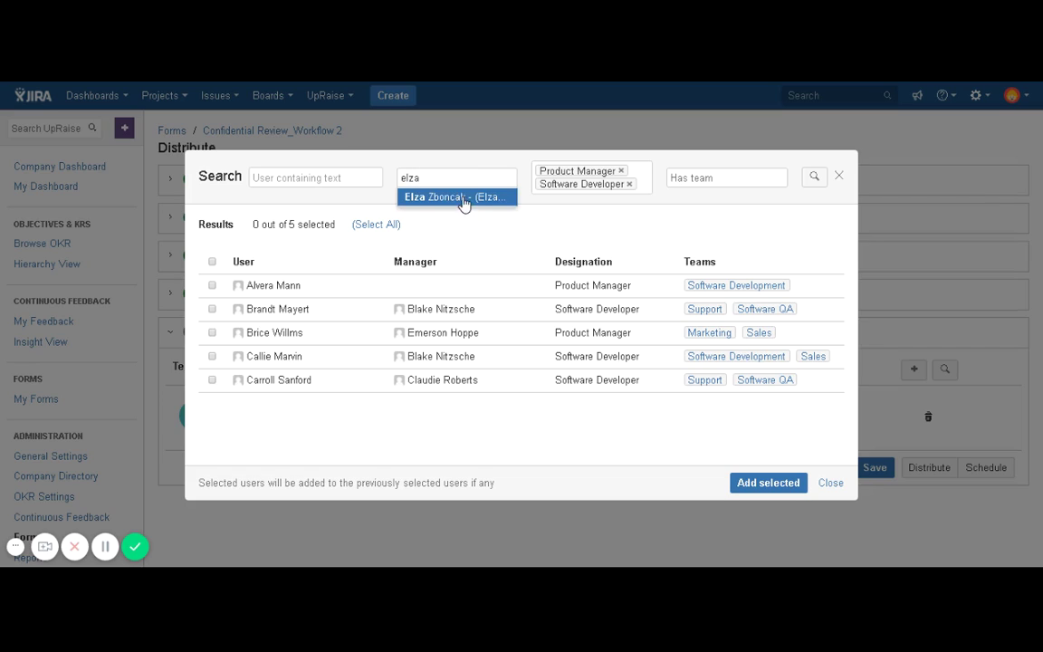
{"action": "left_click", "coordinate": [457, 197]}
{"action": "left_click", "coordinate": [633, 196]}
{"action": "left_click", "coordinate": [621, 171]}
{"action": "left_click", "coordinate": [630, 174]}
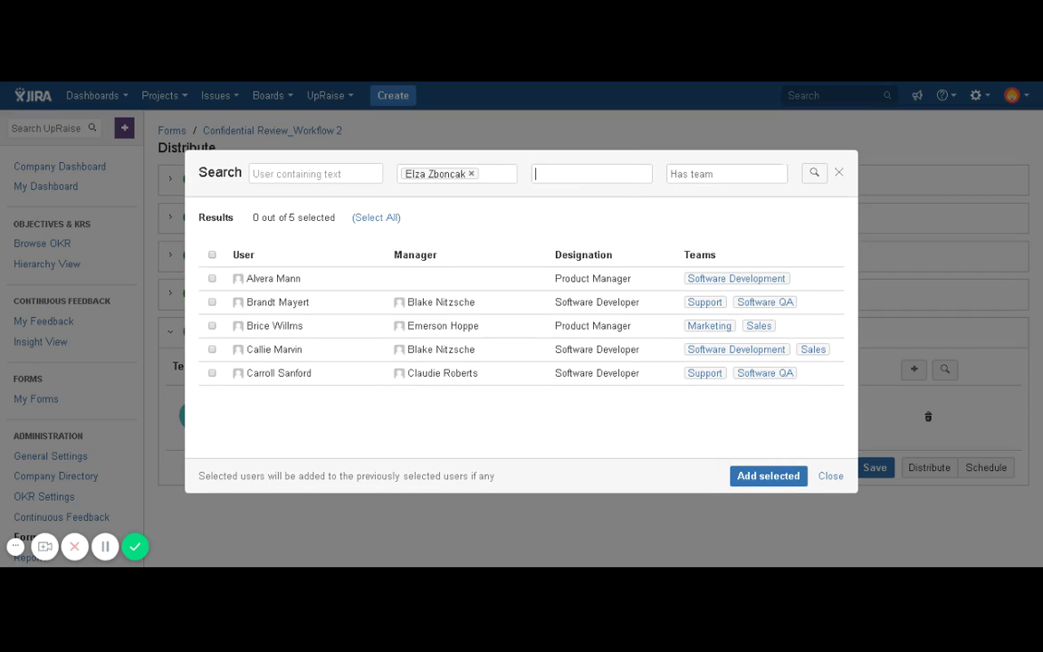
{"action": "left_click", "coordinate": [814, 173]}
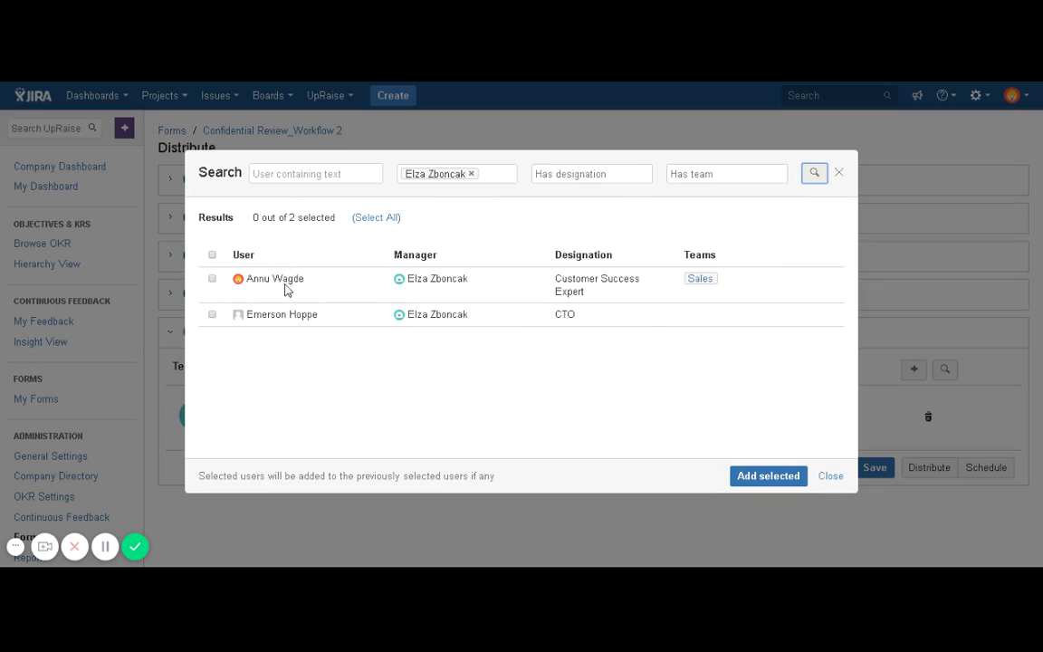
- Select both users reporting to the CEO and add them to the form
{"action": "left_click", "coordinate": [212, 256]}
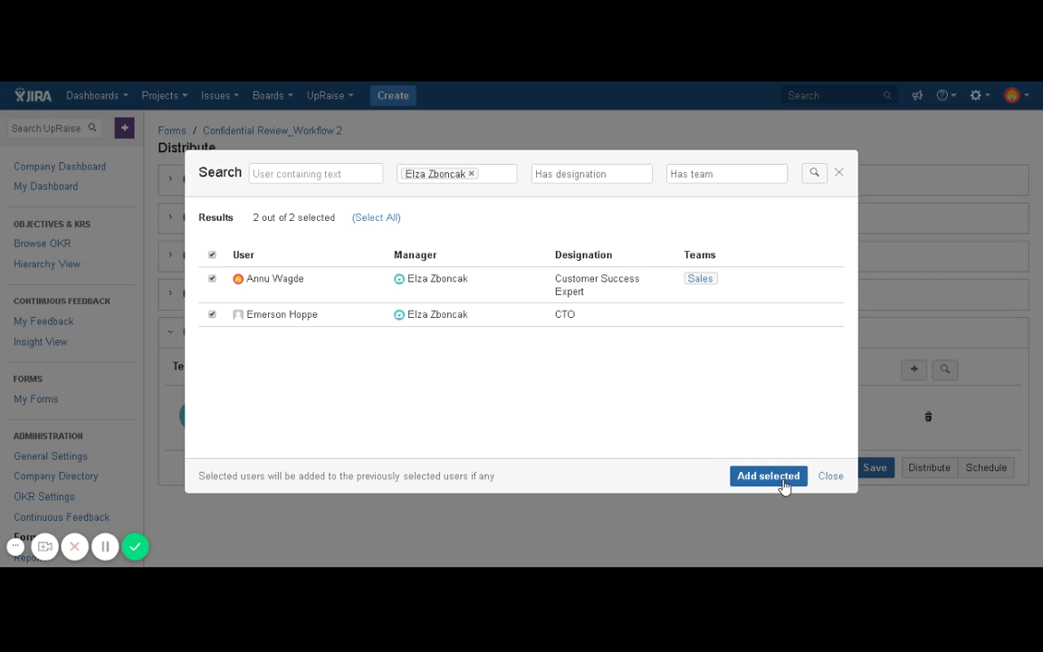
{"action": "left_click", "coordinate": [280, 175]}
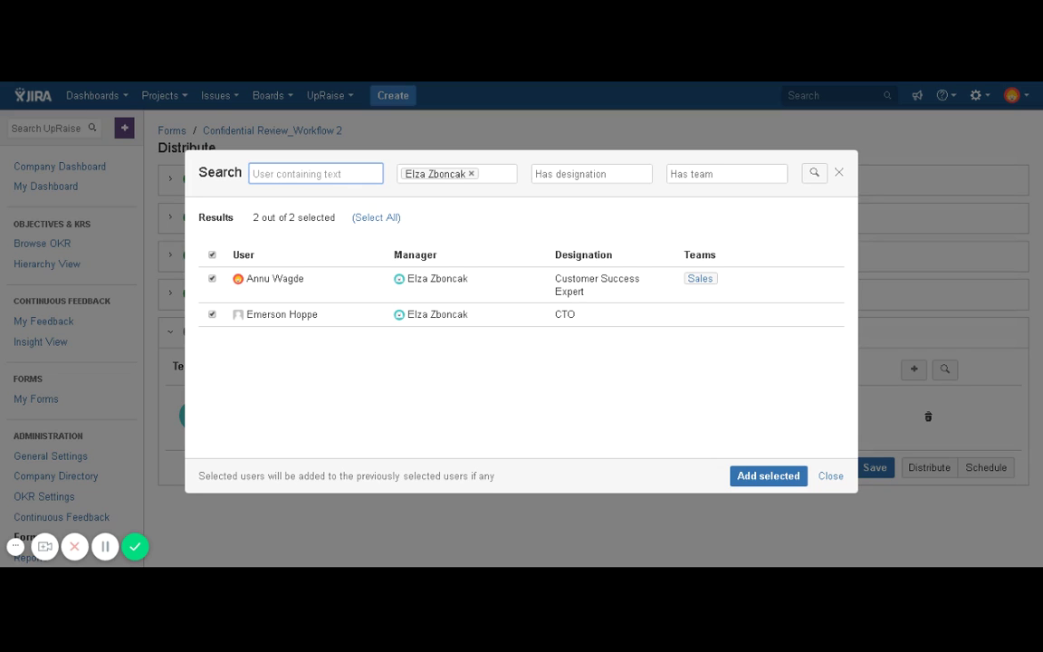
{"action": "left_click", "coordinate": [752, 476]}
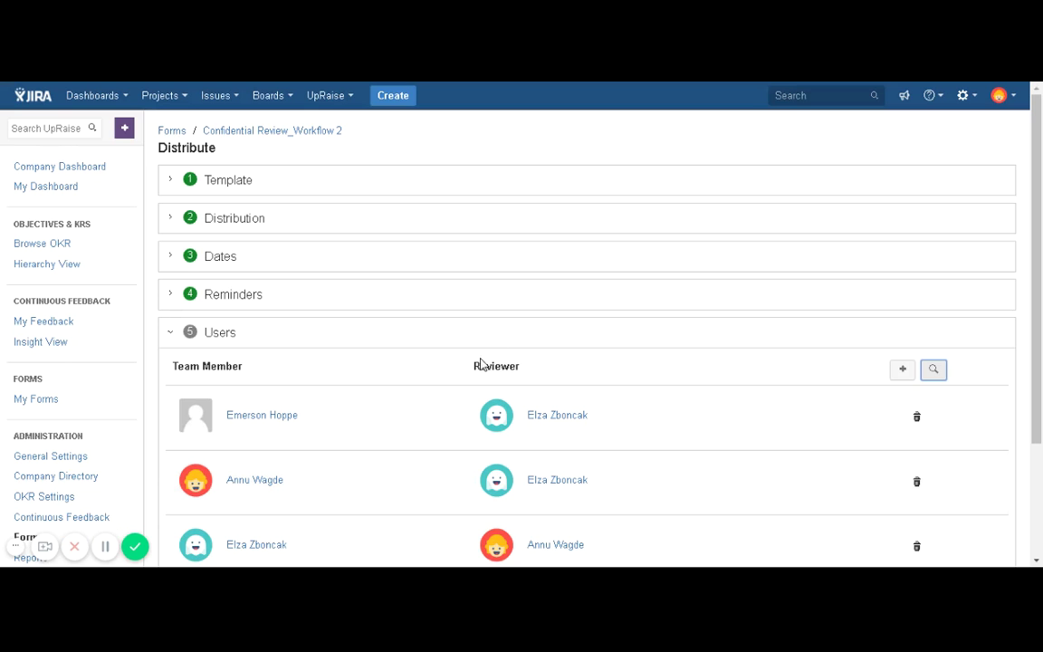
- Scroll through the Distribute page to check the Users table's three team member and reviewer pairs
{"action": "scroll", "coordinate": [453, 335], "scroll_direction": "down", "scroll_amount": 3}
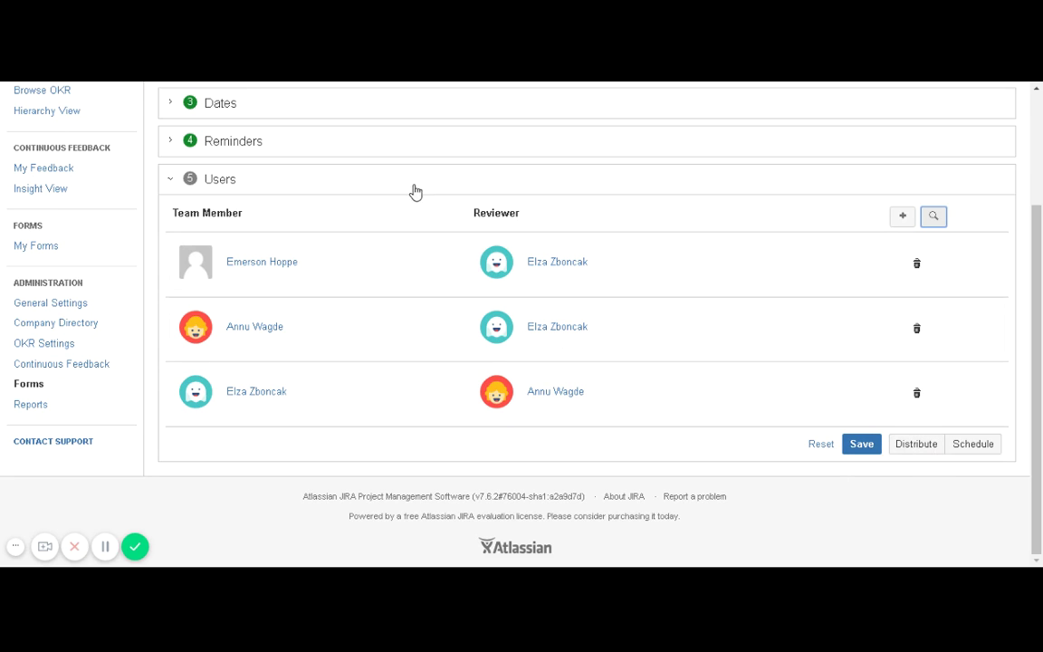
{"action": "scroll", "coordinate": [363, 253], "scroll_direction": "up", "scroll_amount": 2}
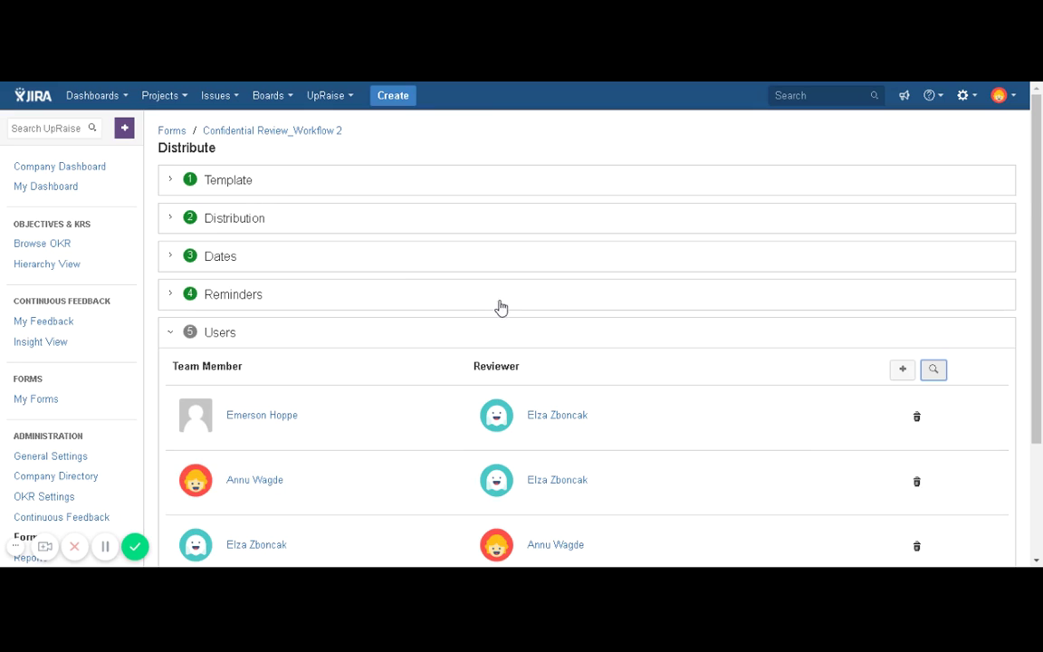
{"action": "scroll", "coordinate": [471, 304], "scroll_direction": "down", "scroll_amount": 2}
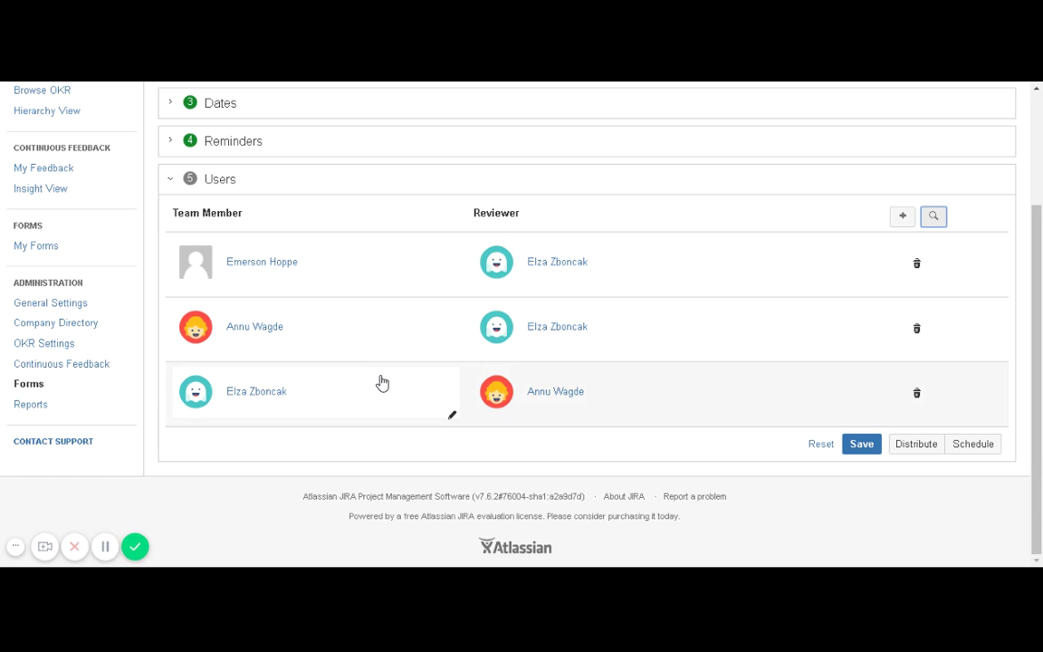
{"action": "scroll", "coordinate": [382, 381], "scroll_direction": "up", "scroll_amount": 3}
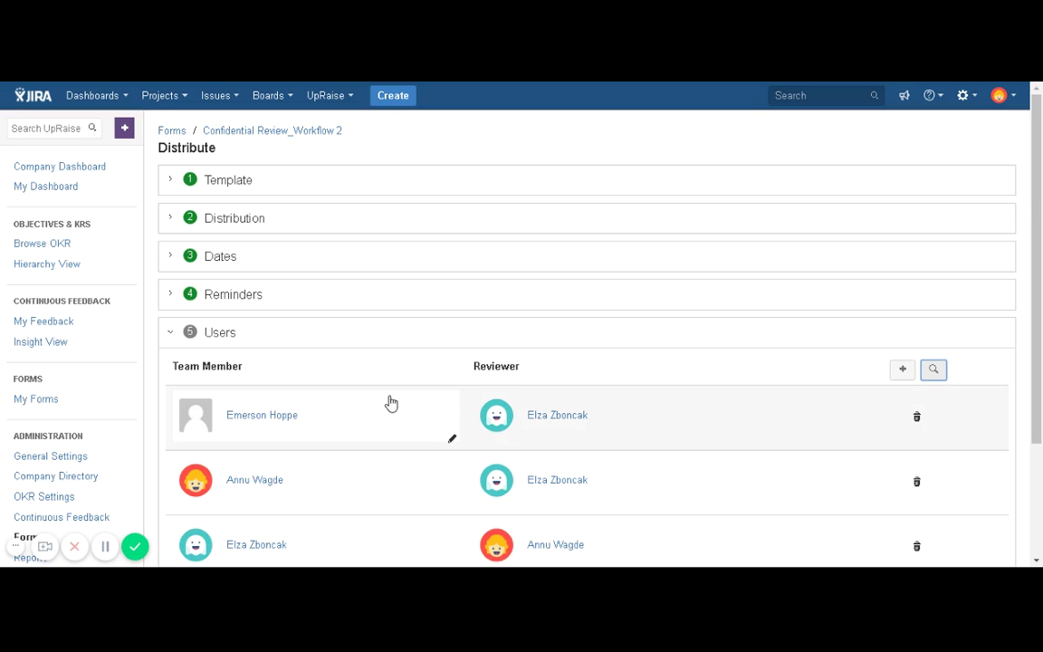
{"action": "scroll", "coordinate": [392, 403], "scroll_direction": "down", "scroll_amount": 3}
{"action": "scroll", "coordinate": [389, 401], "scroll_direction": "up", "scroll_amount": 3}
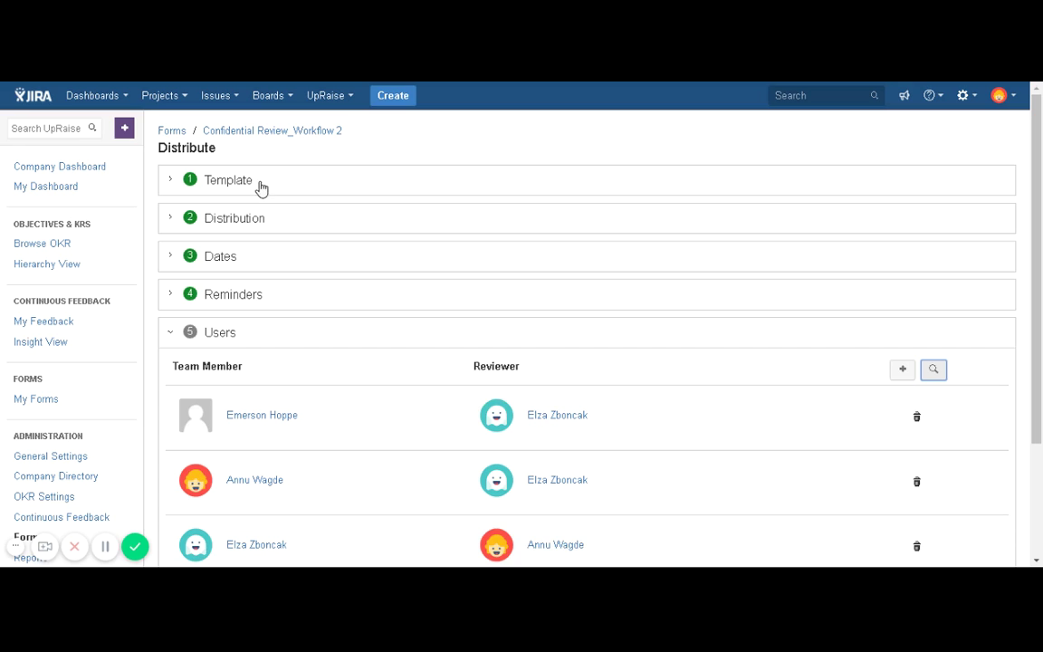
{"action": "scroll", "coordinate": [443, 368], "scroll_direction": "down", "scroll_amount": 3}
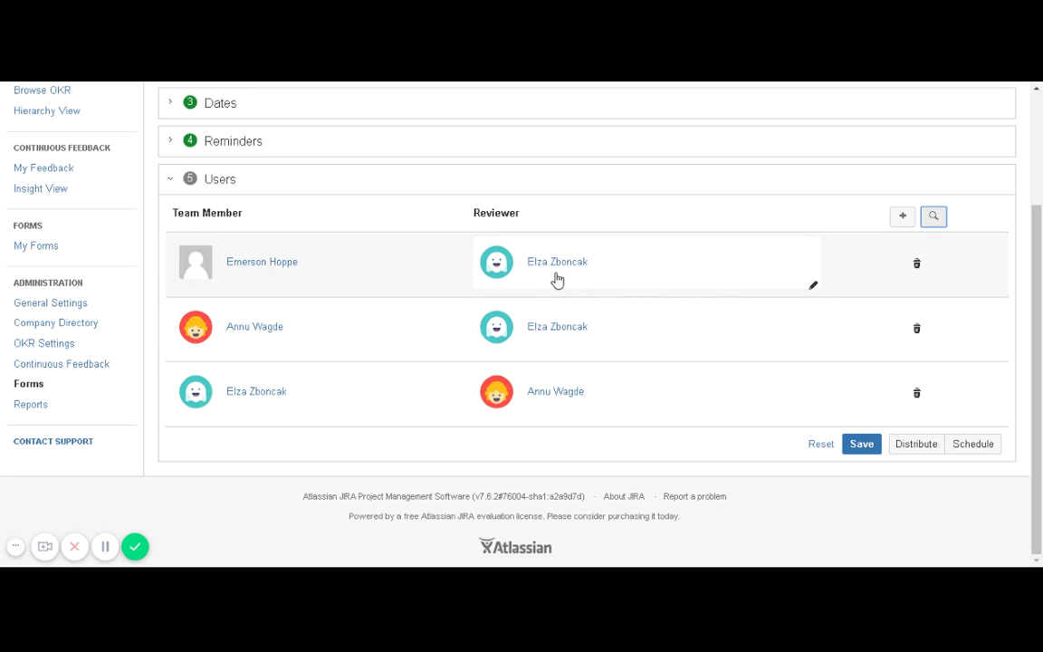
- Try distributing the form, then delete the out-of-range 31/Jan/18 reminder
{"action": "left_click", "coordinate": [916, 445]}
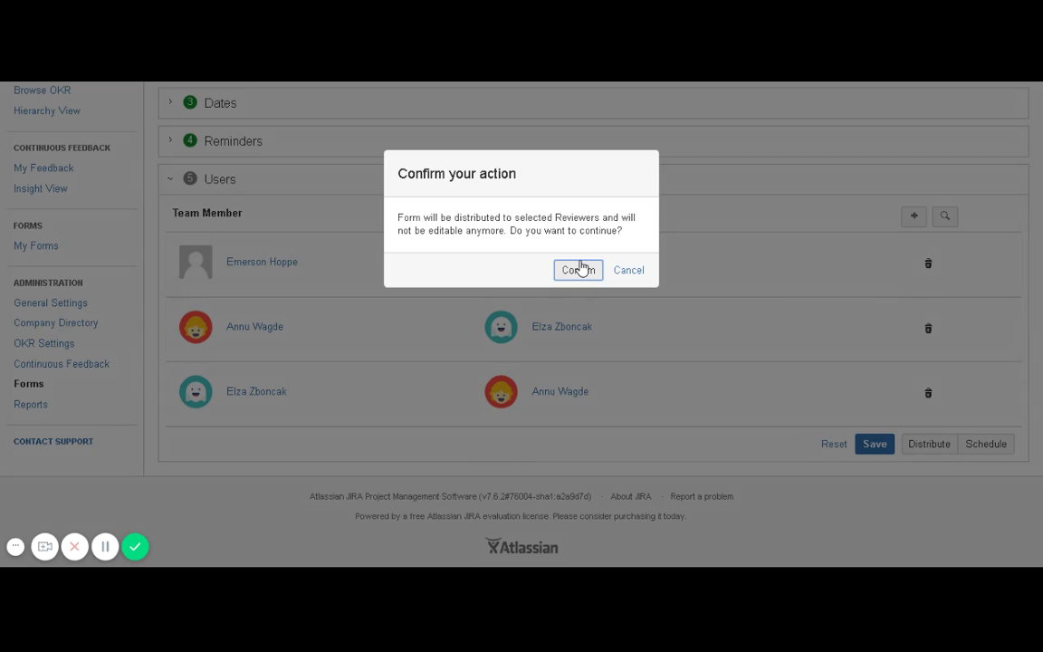
{"action": "left_click", "coordinate": [579, 270]}
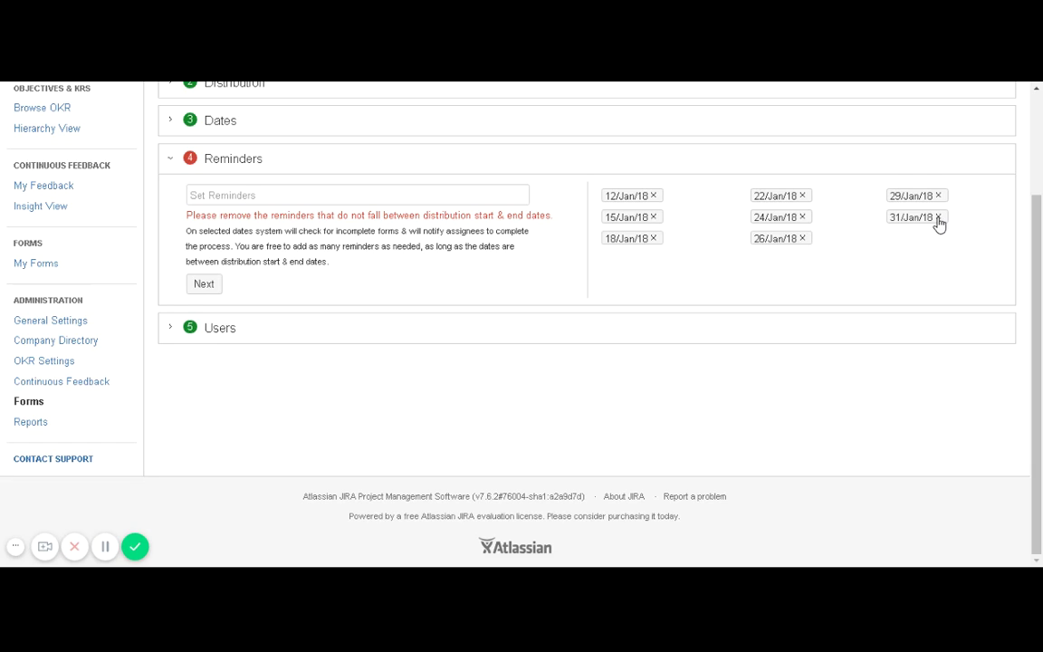
{"action": "left_click", "coordinate": [938, 218]}
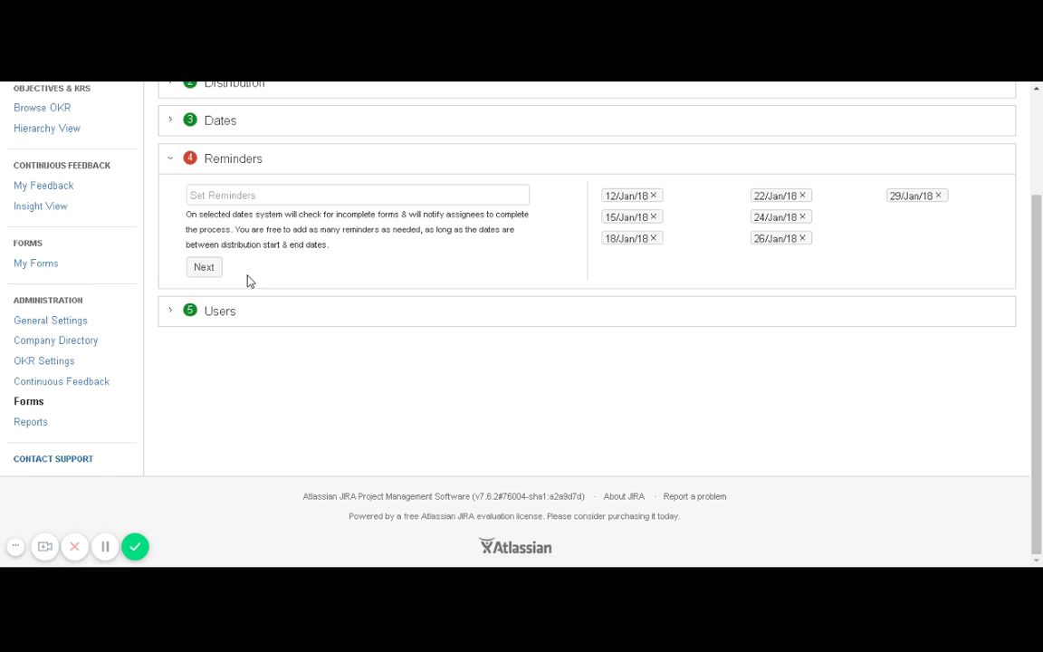
- Distribute Q4 Review again and confirm, showing three responses all Not Started
{"action": "left_click", "coordinate": [203, 269]}
{"action": "left_click", "coordinate": [200, 312]}
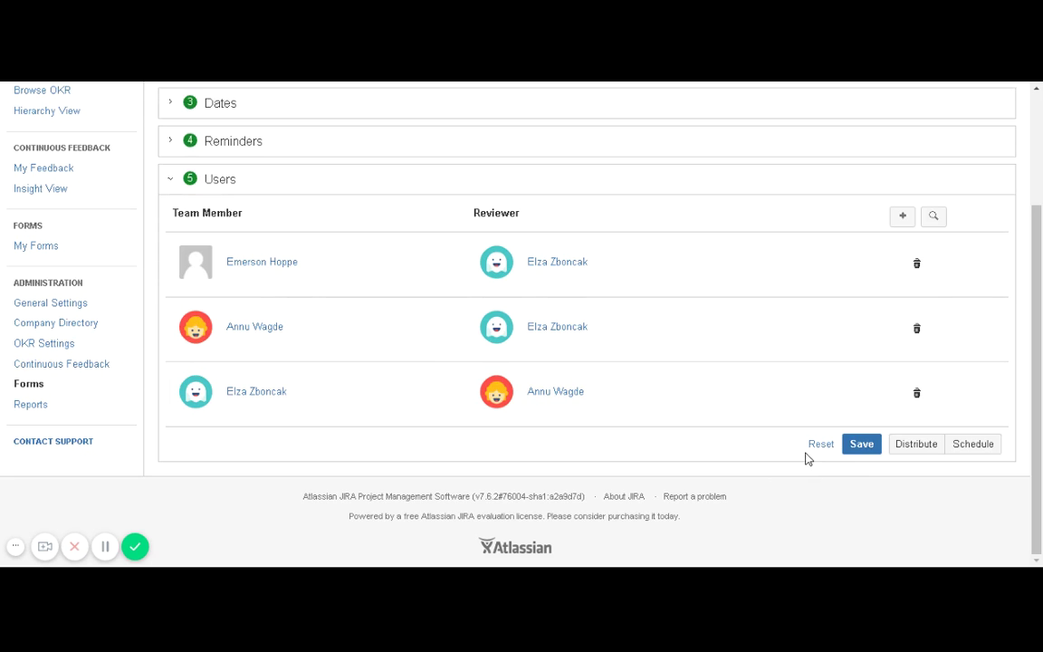
{"action": "left_click", "coordinate": [916, 444]}
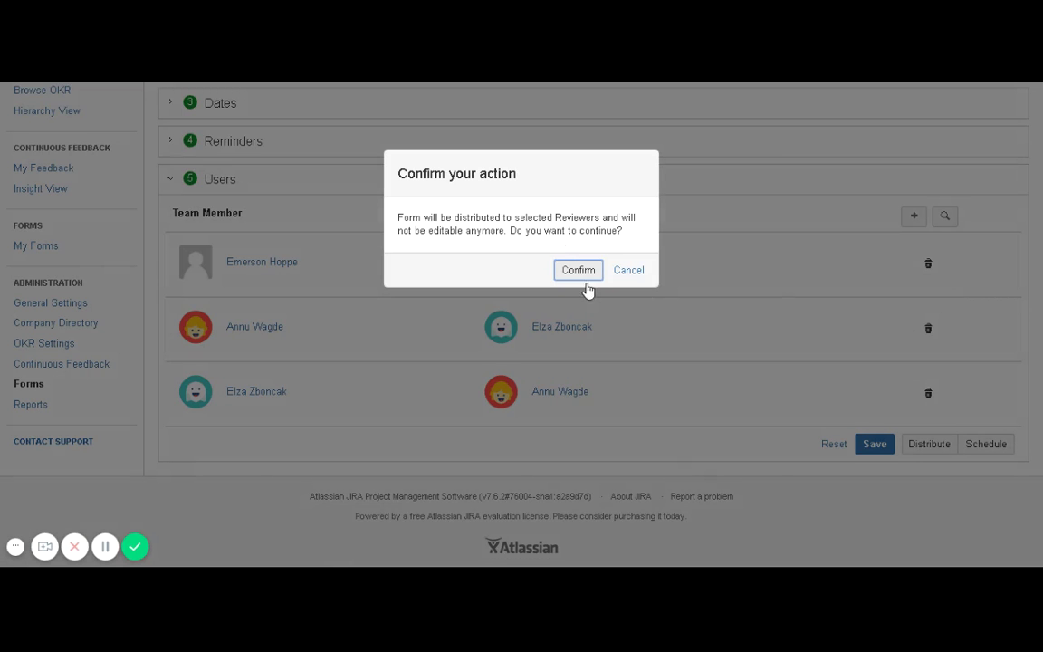
{"action": "left_click", "coordinate": [582, 271]}
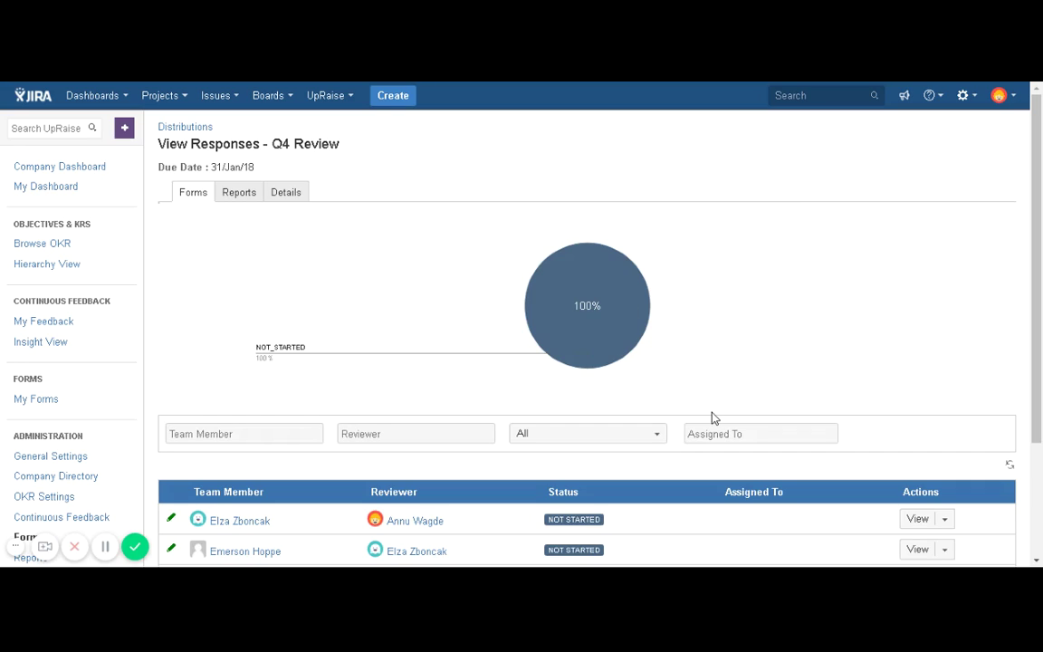
{"action": "scroll", "coordinate": [712, 418], "scroll_direction": "down", "scroll_amount": 3}
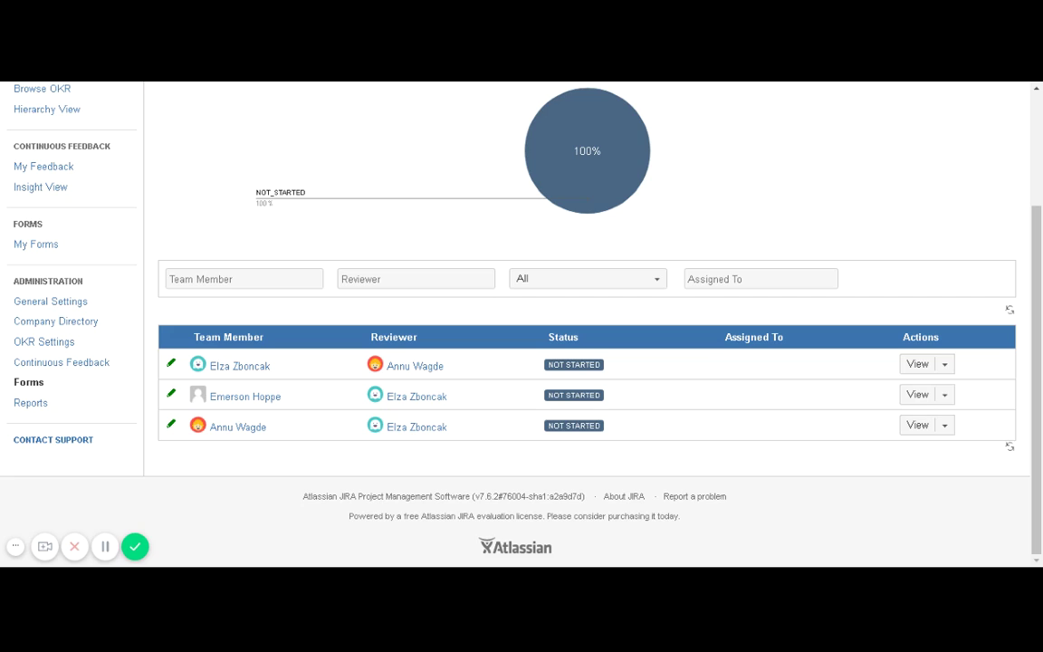